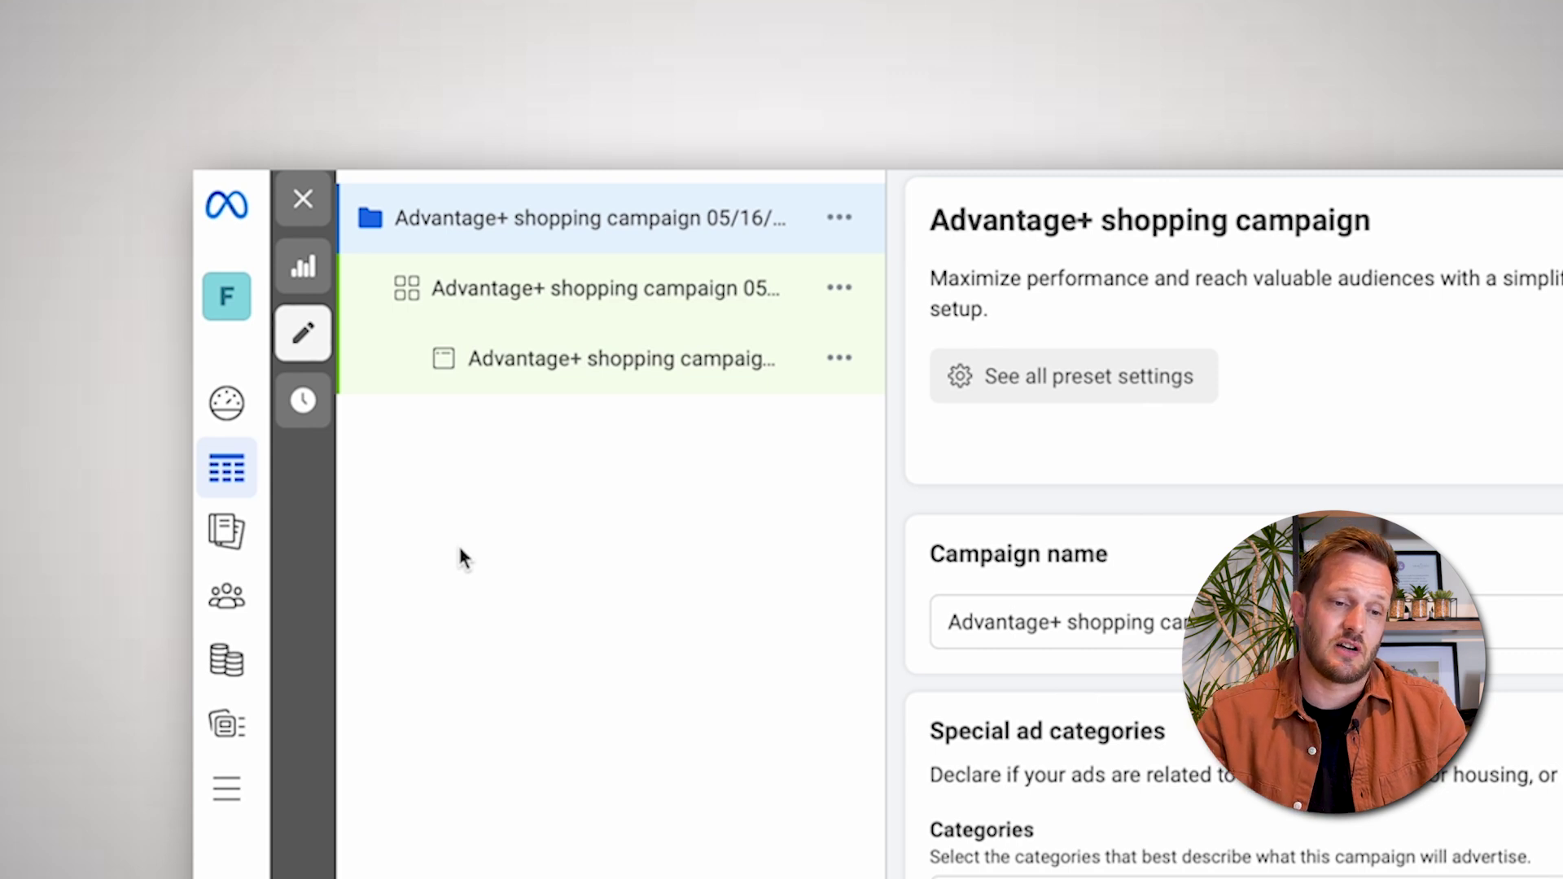
Leave the Advantage+ shopping campaign setup for the Ad account settings page
mouse_move(328, 852)
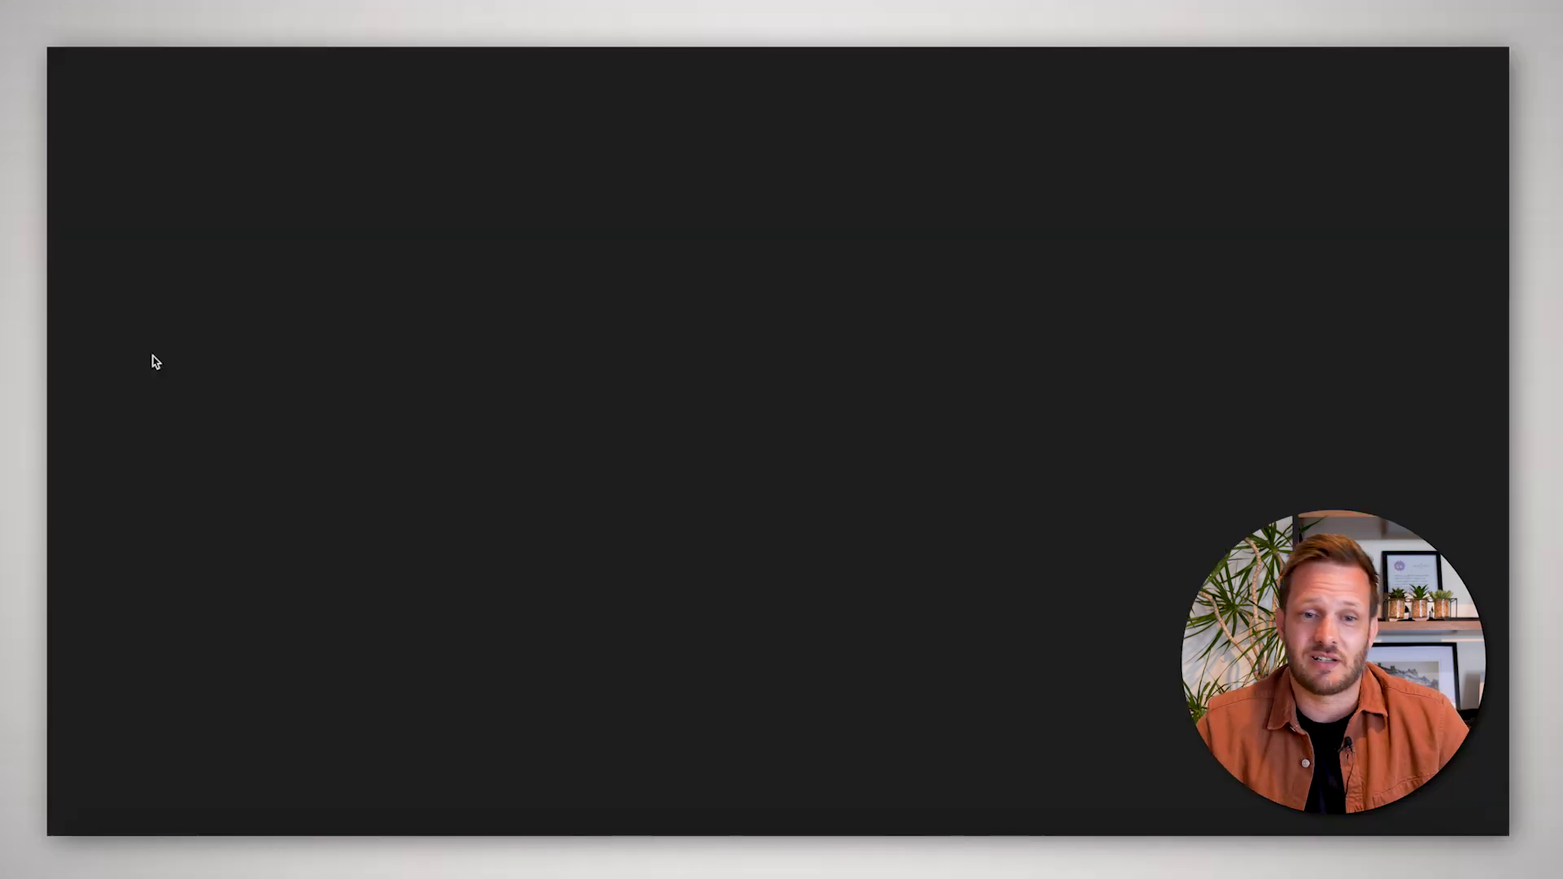
Scroll down Ad account settings to the Audience segments card
scroll(1384, 345, "down", 2)
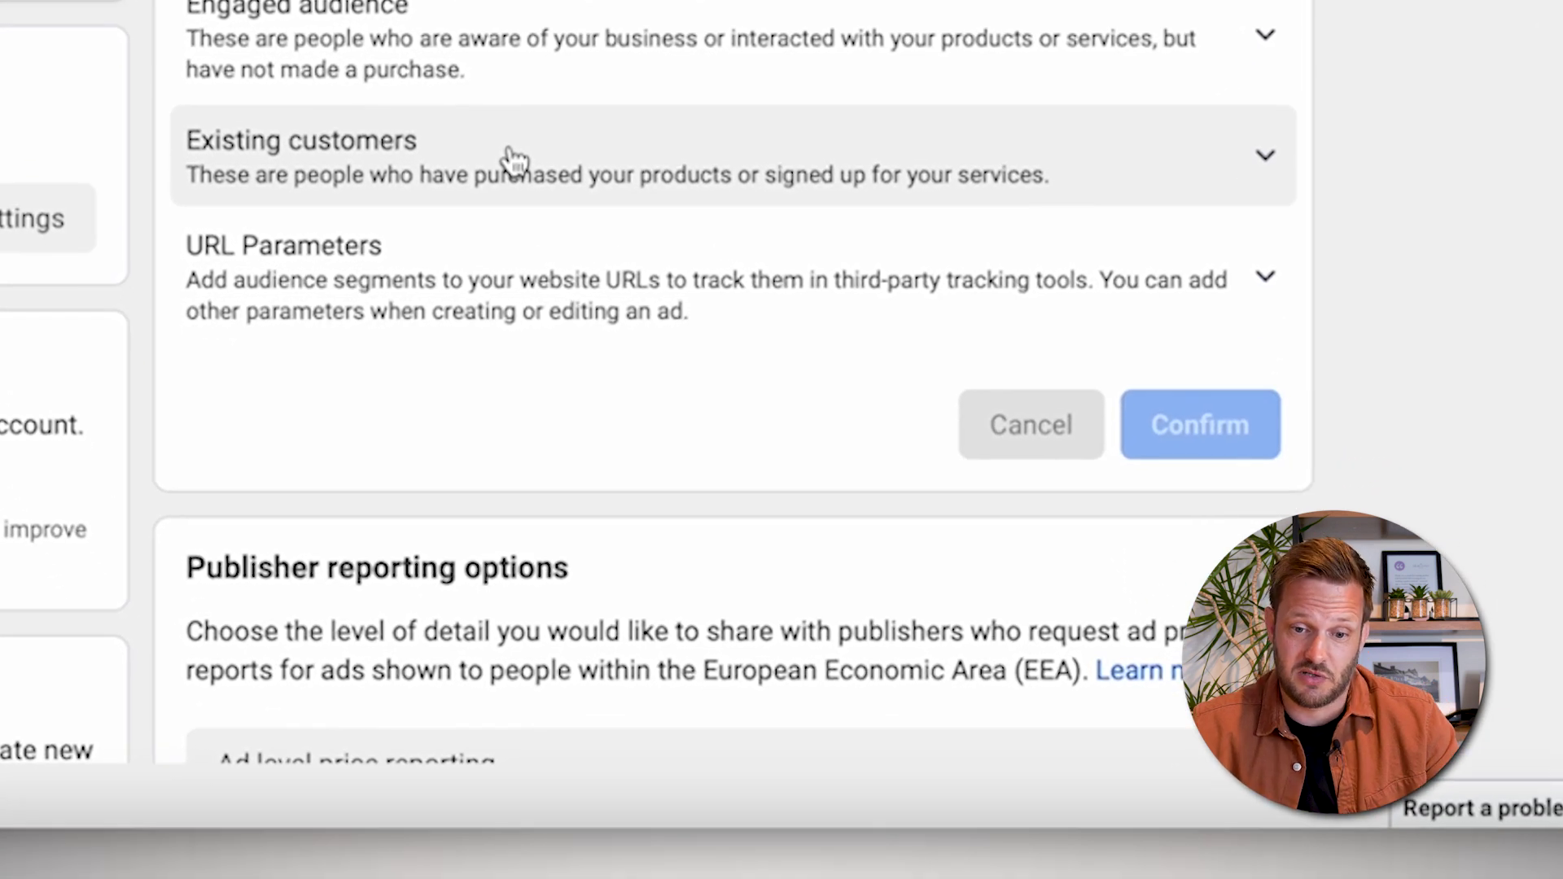
Check Existing customers (Purchasers 180) and its custom audience list, then expand Engaged audience
left_click(1269, 165)
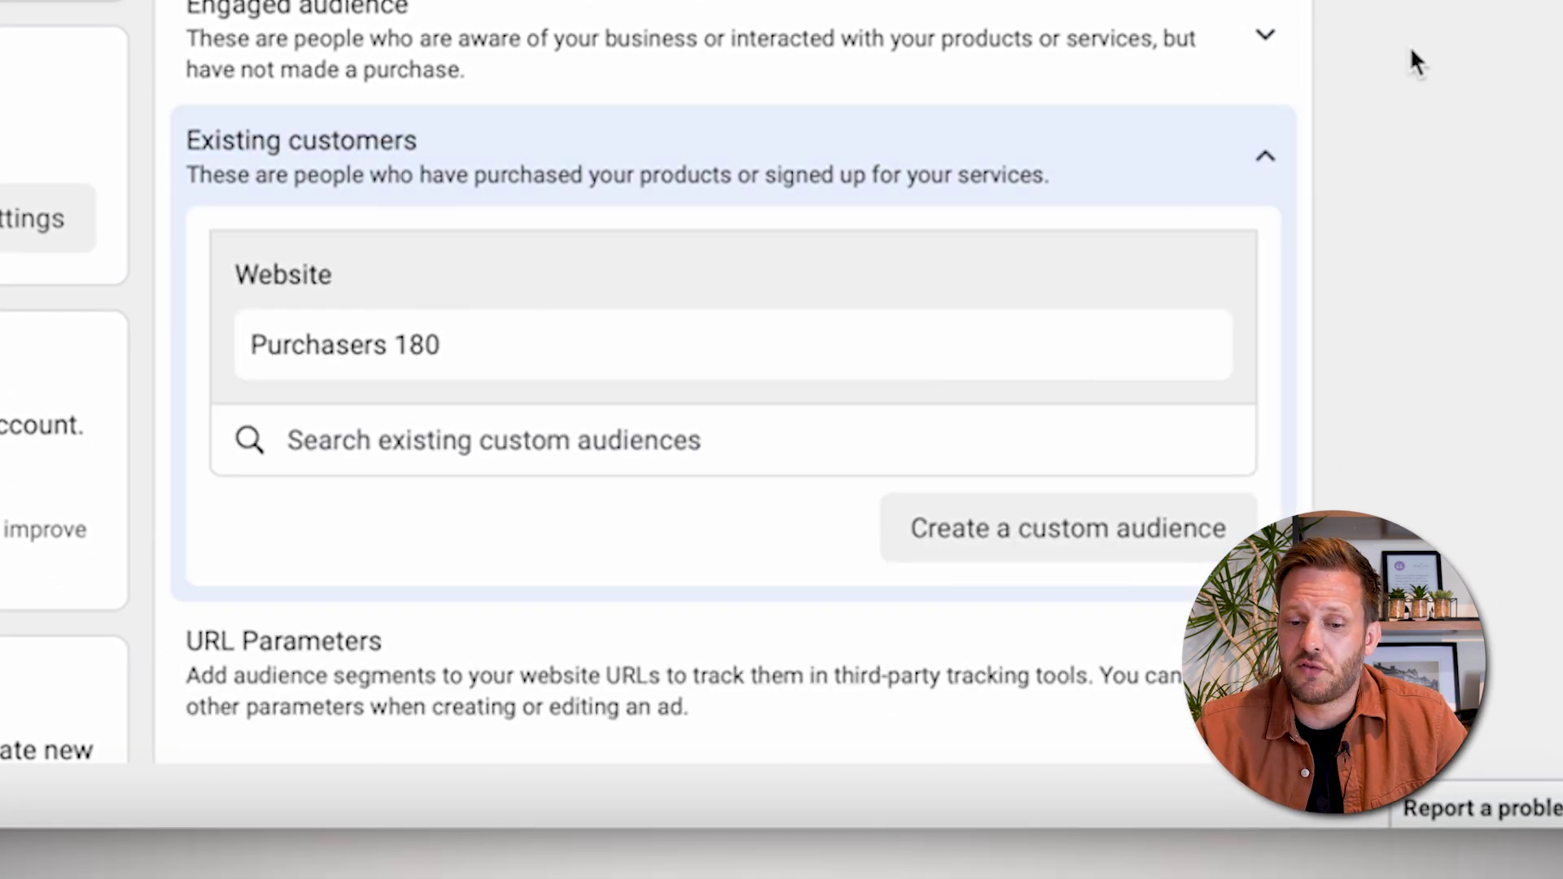
scroll(1385, 90, "down", 3)
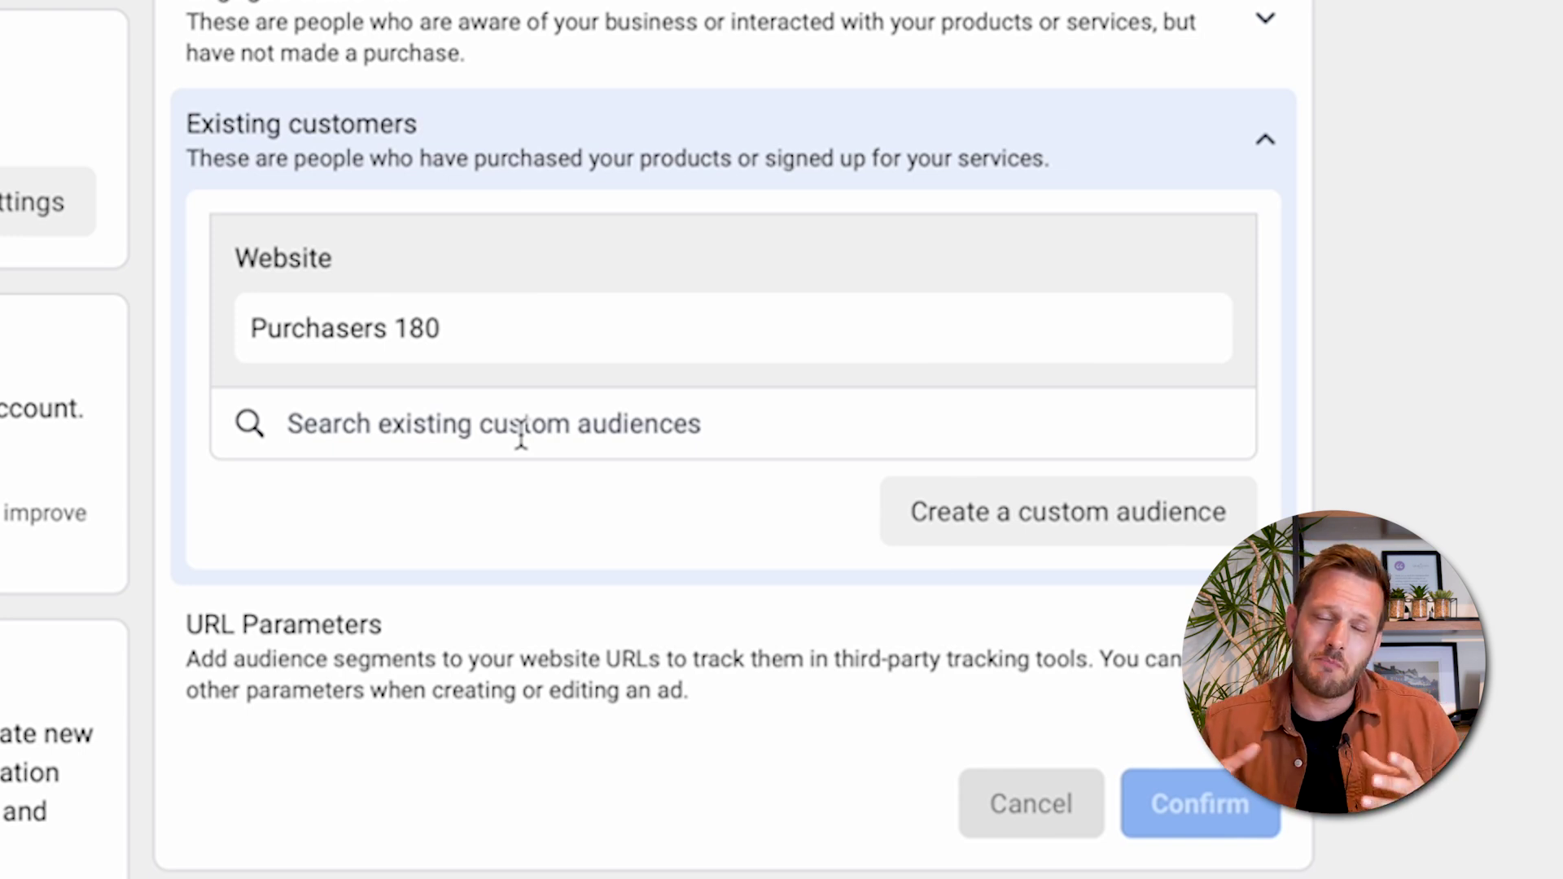
left_click(521, 431)
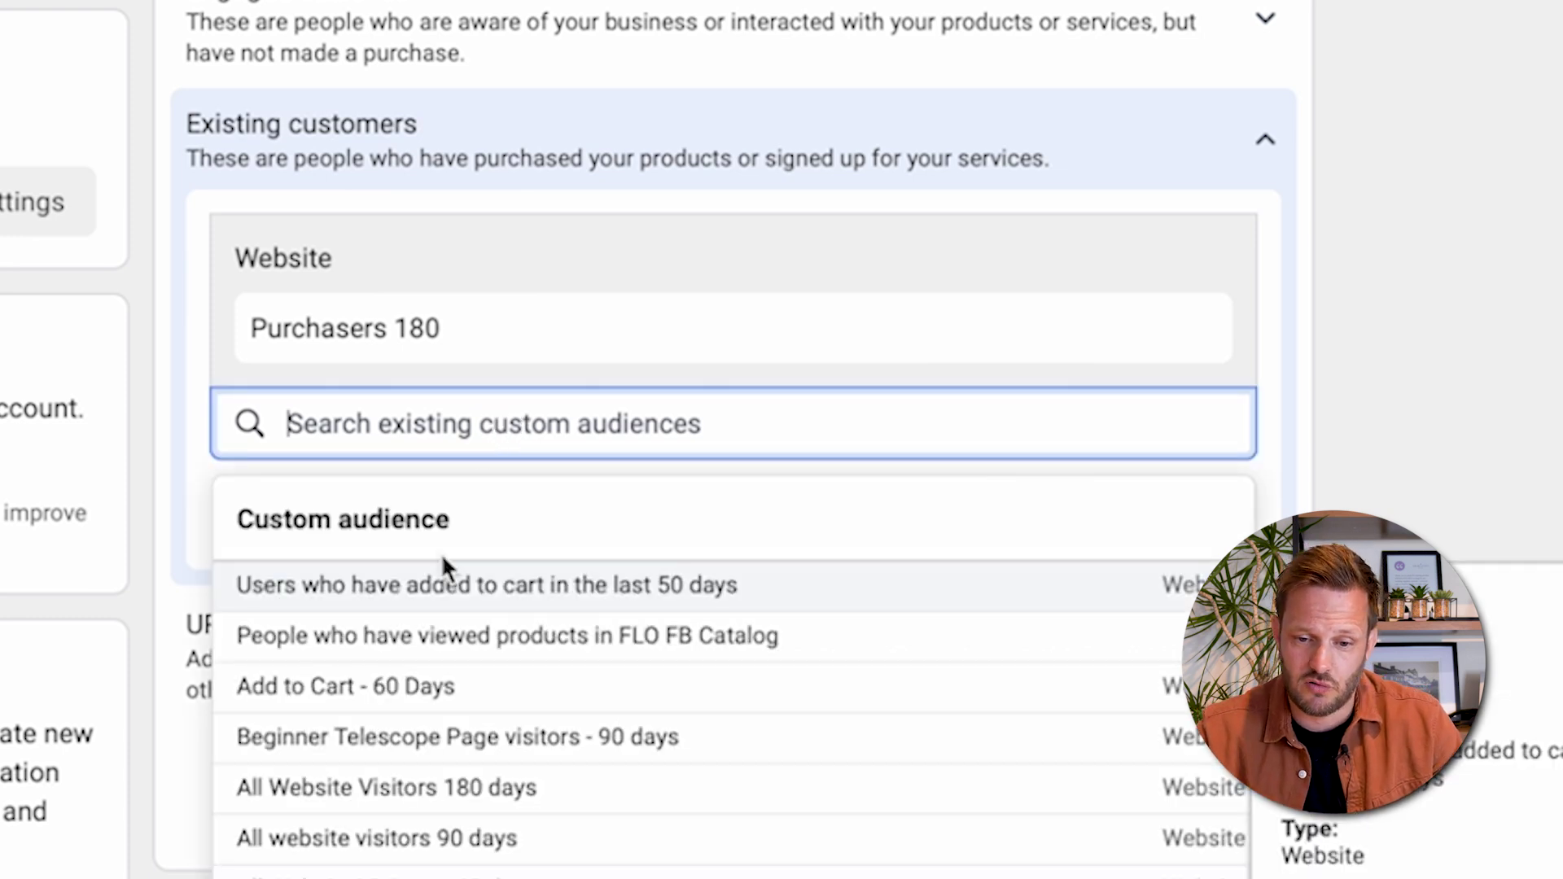
scroll(390, 777, "down", 2)
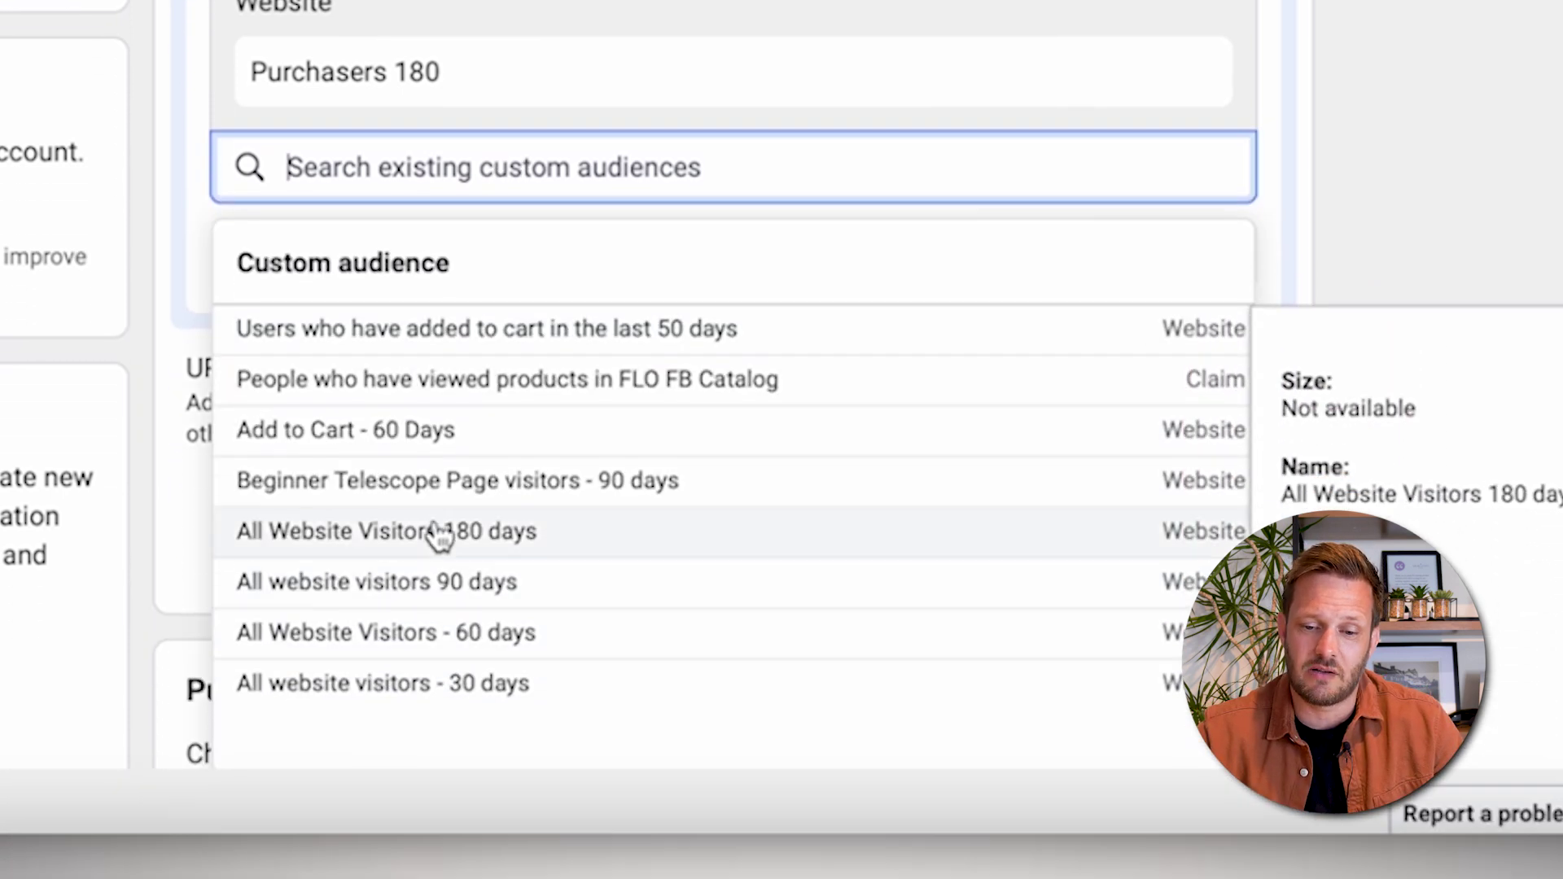
left_click(1387, 126)
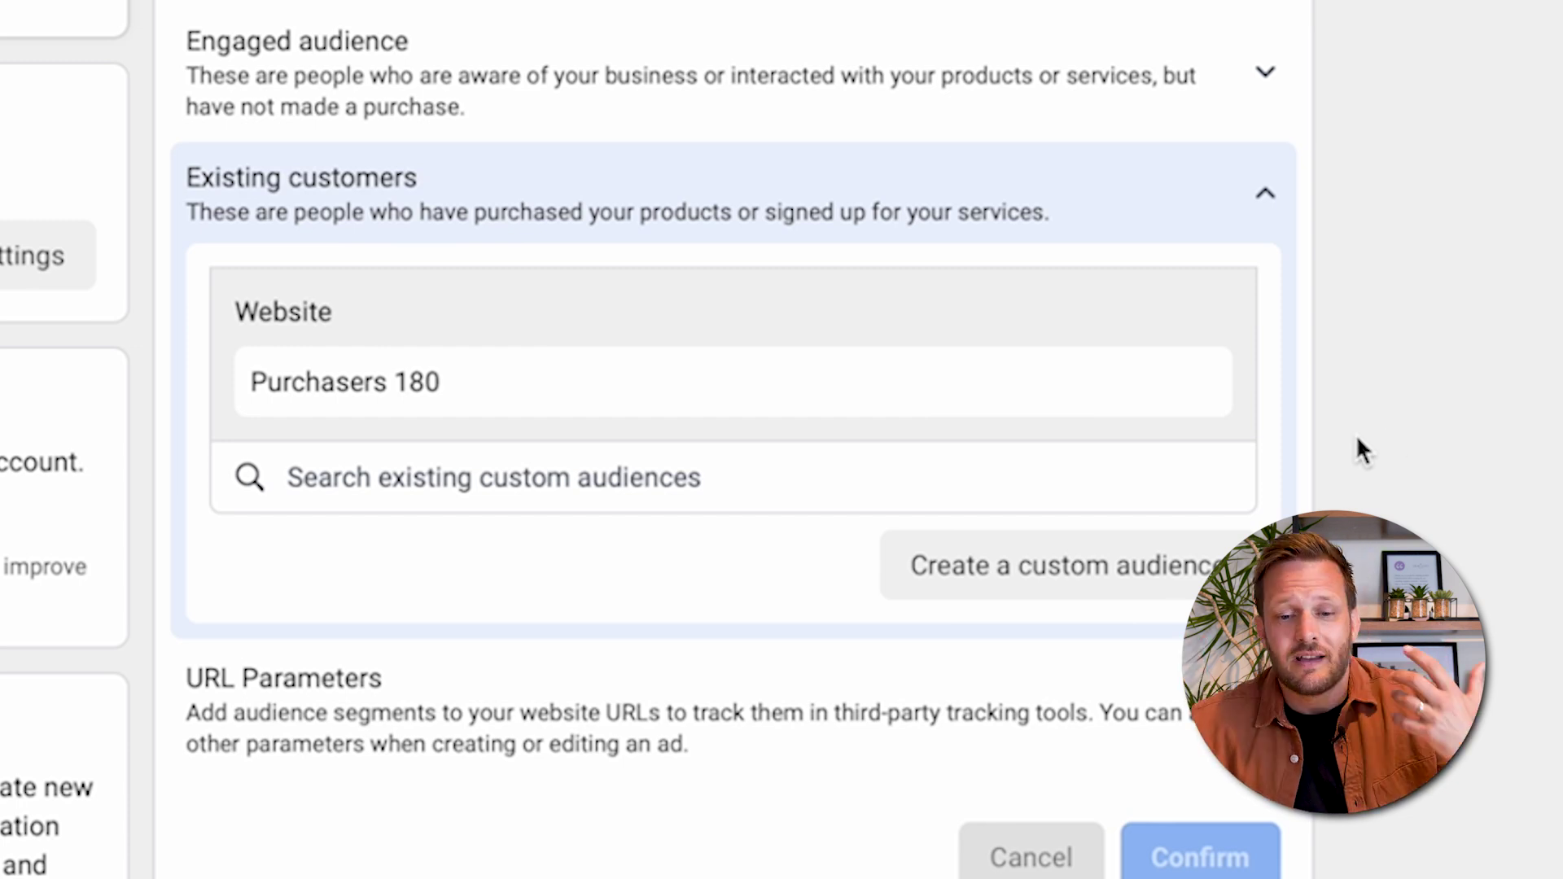
left_click(1278, 110)
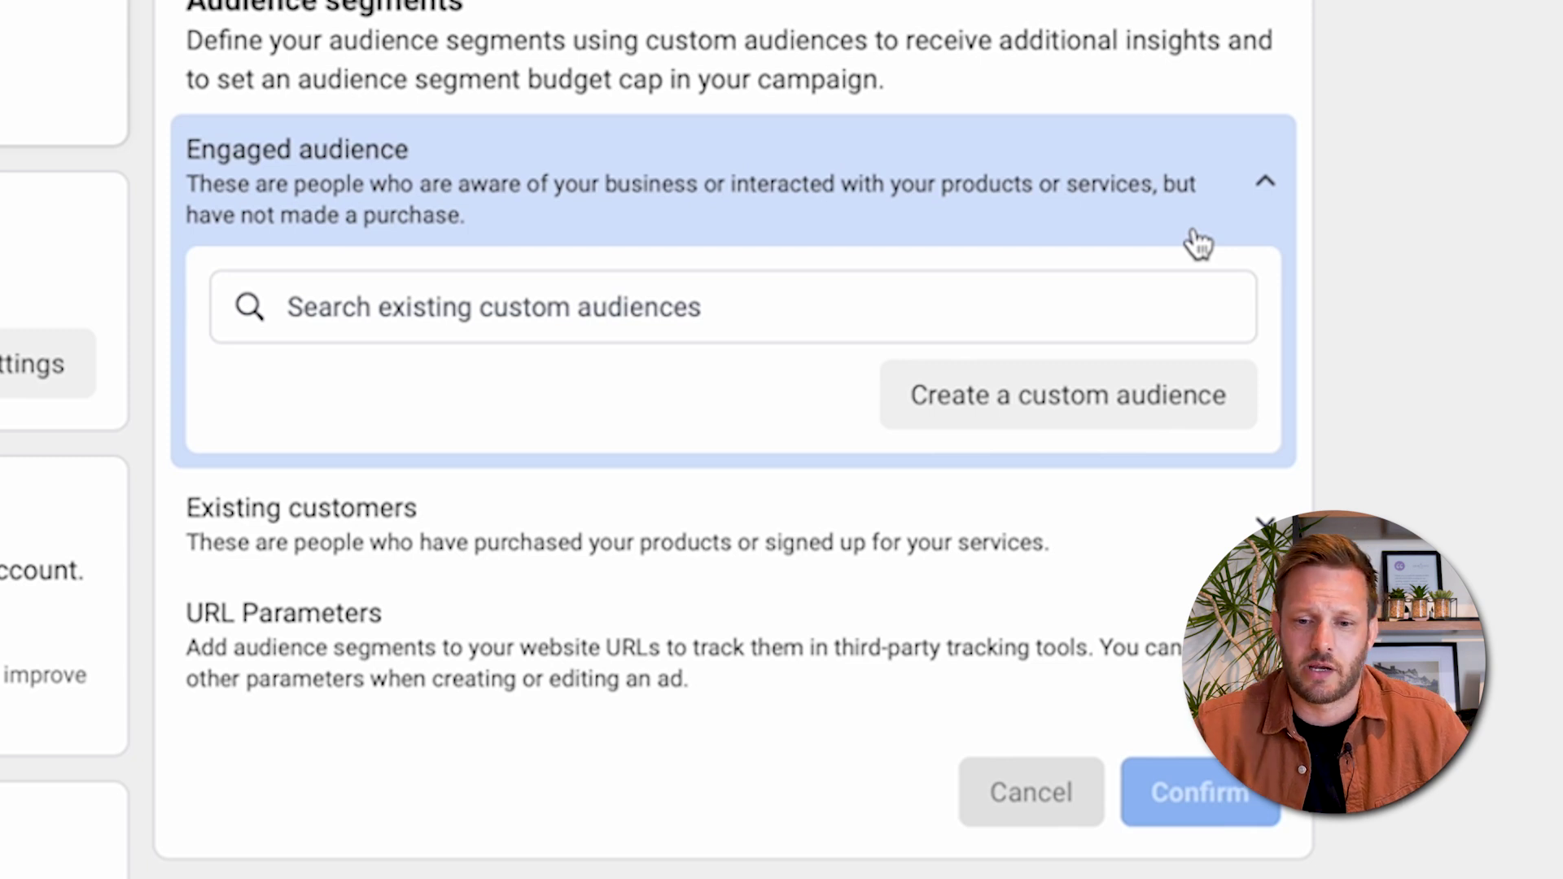
Add 'Add to Cart - 60 Days' as an Engaged audience custom audience
left_click(578, 313)
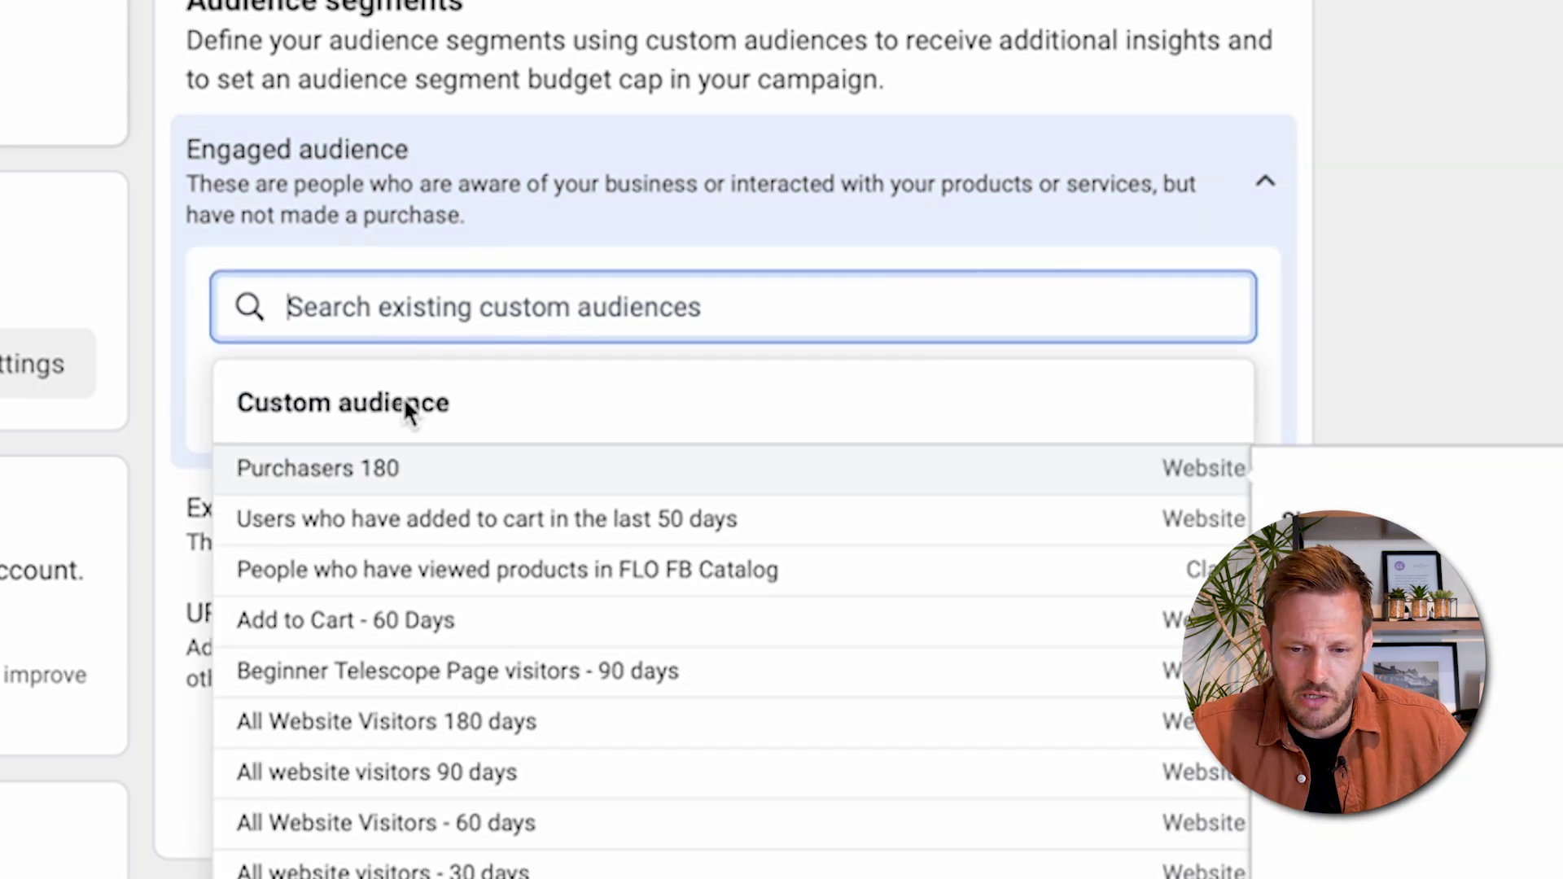
left_click(408, 637)
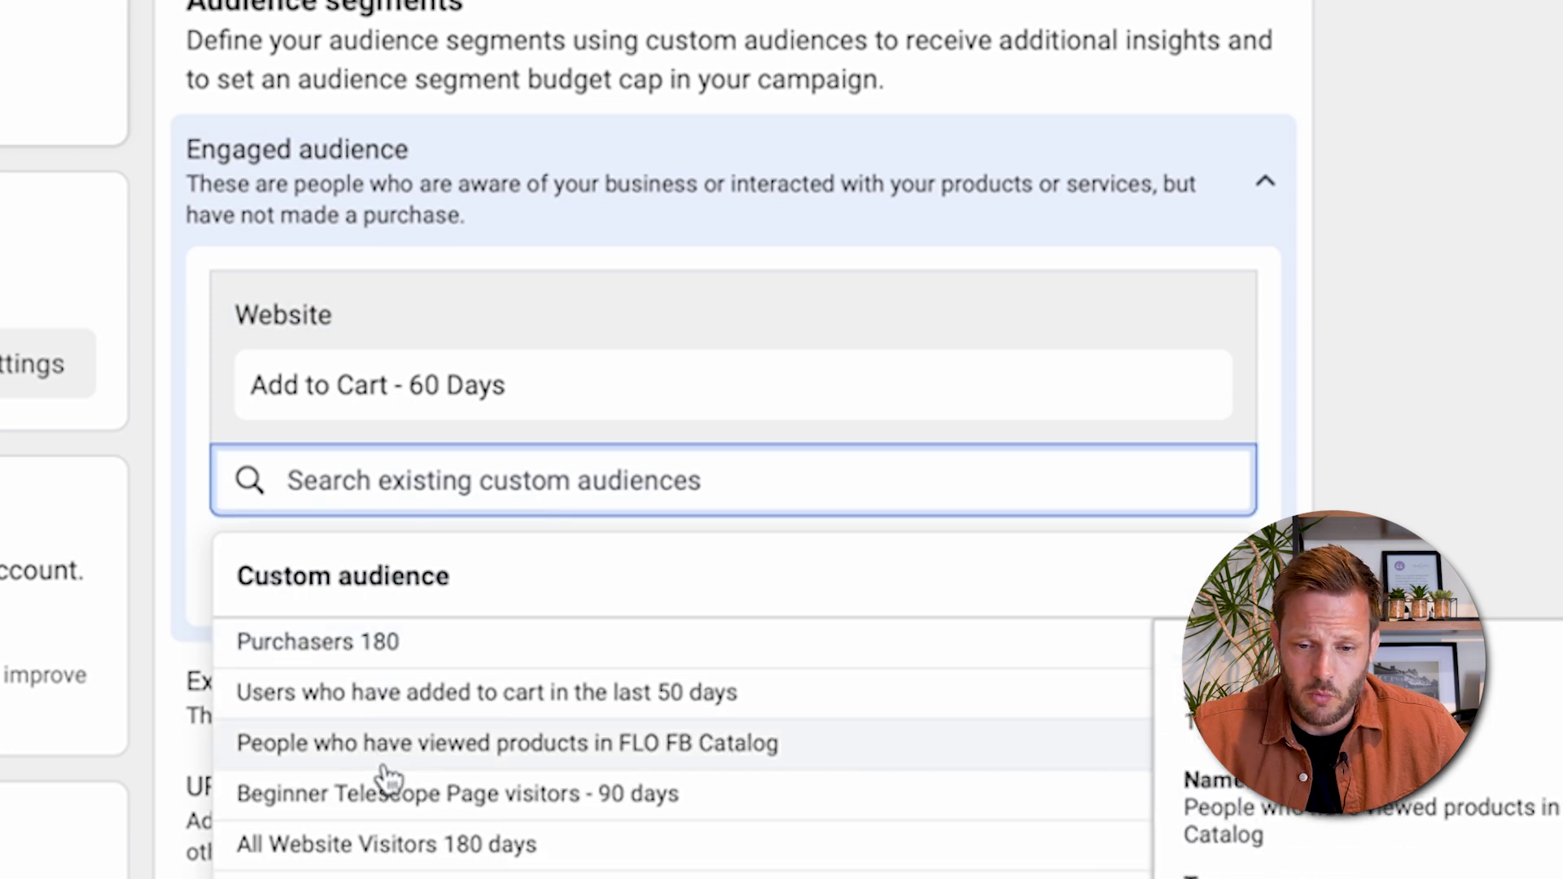
scroll(470, 671, "down", 2)
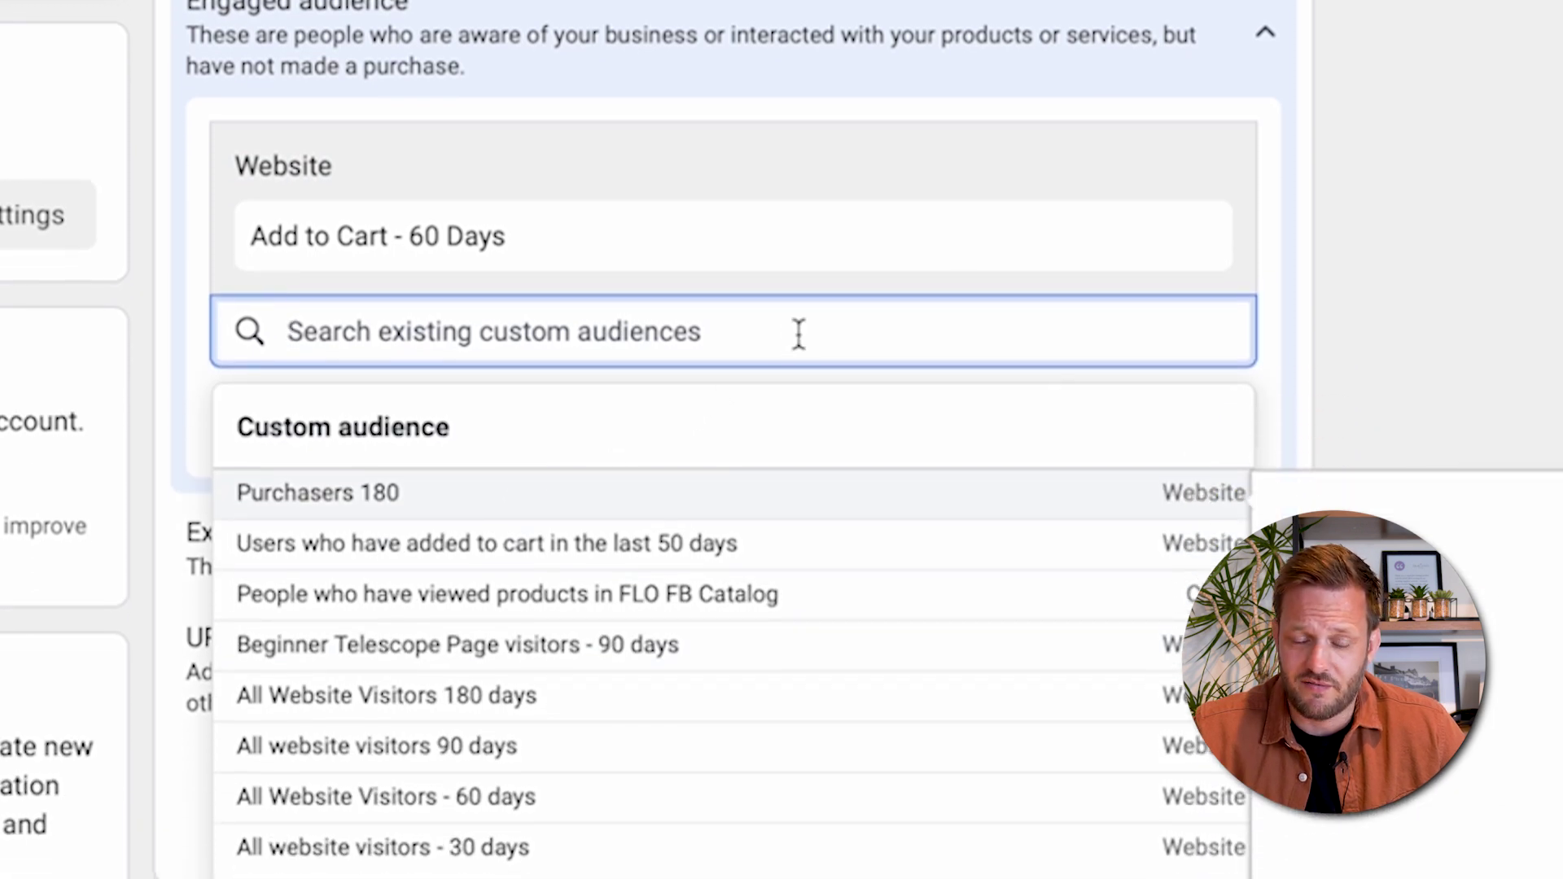
left_click(1304, 230)
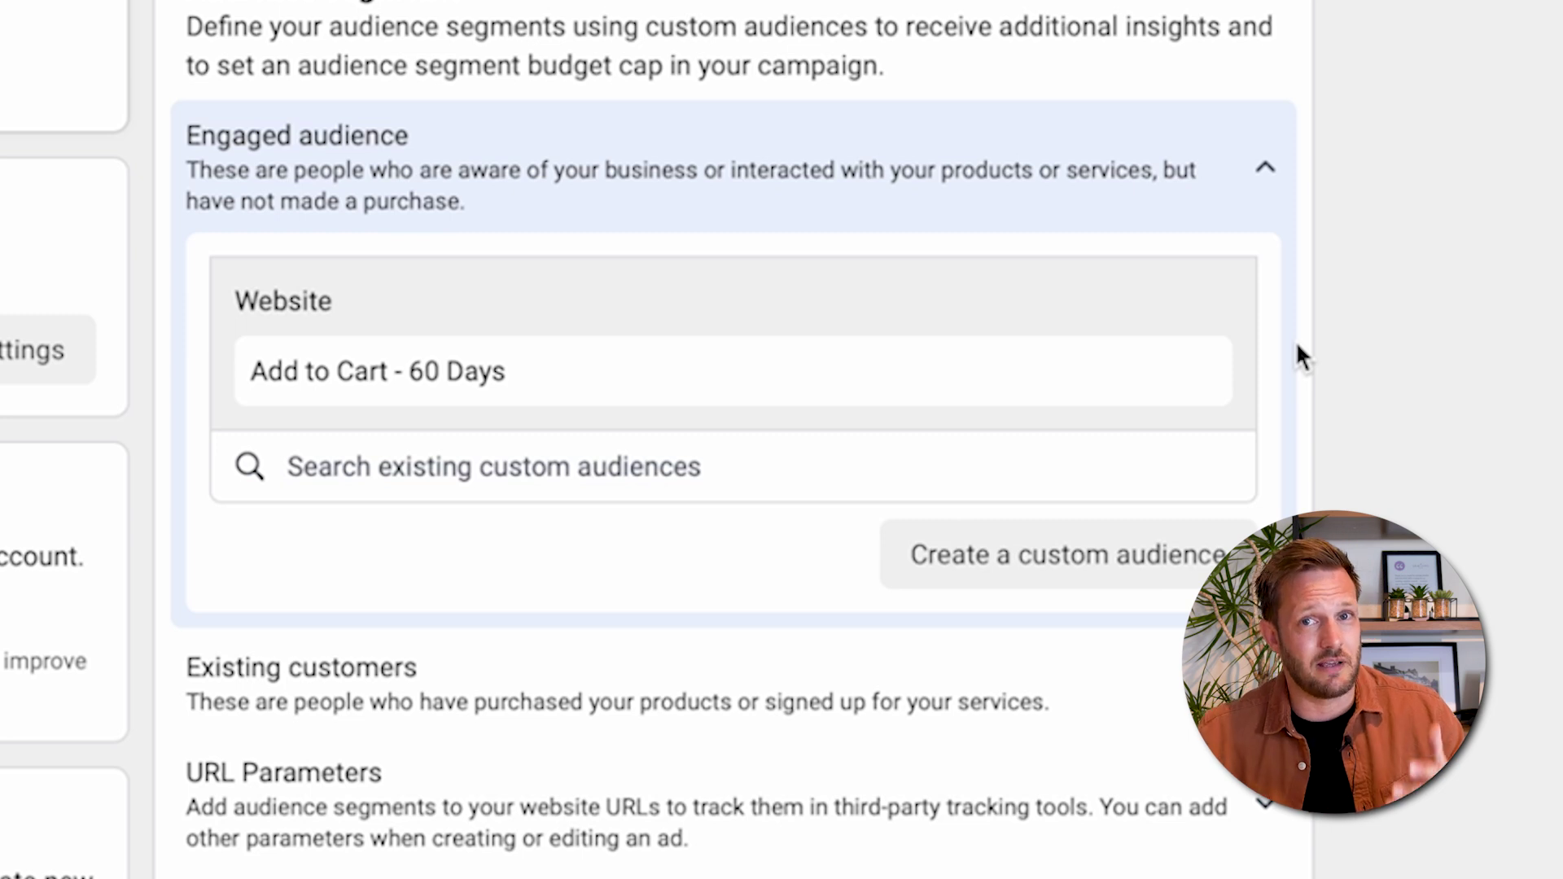
left_click(895, 470)
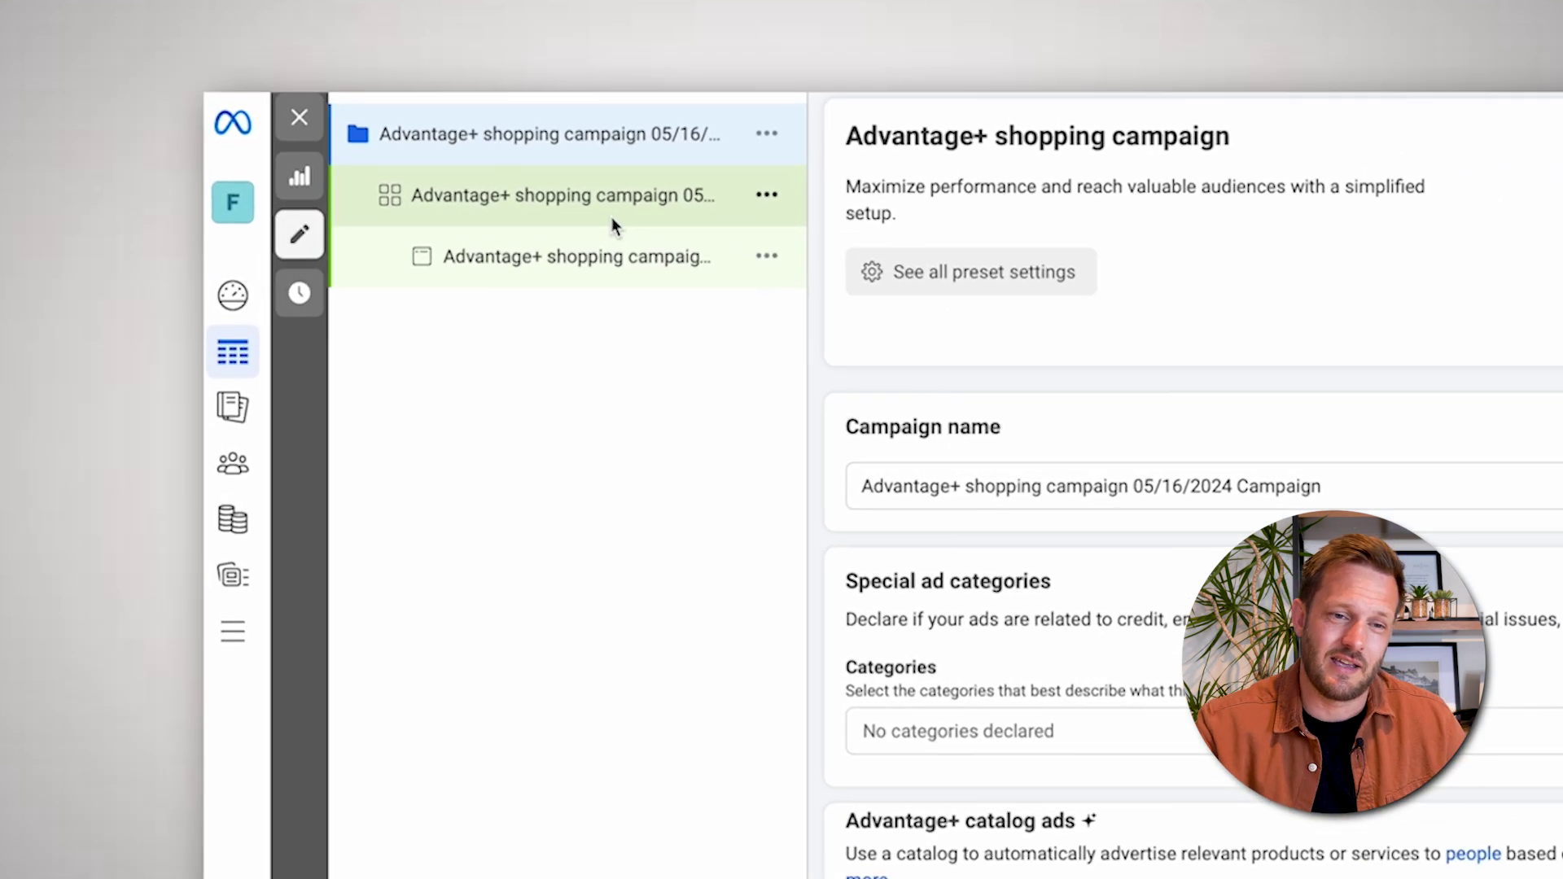
Set the ad set's Audience to Find prospective customers instead of retargeting
left_click(307, 127)
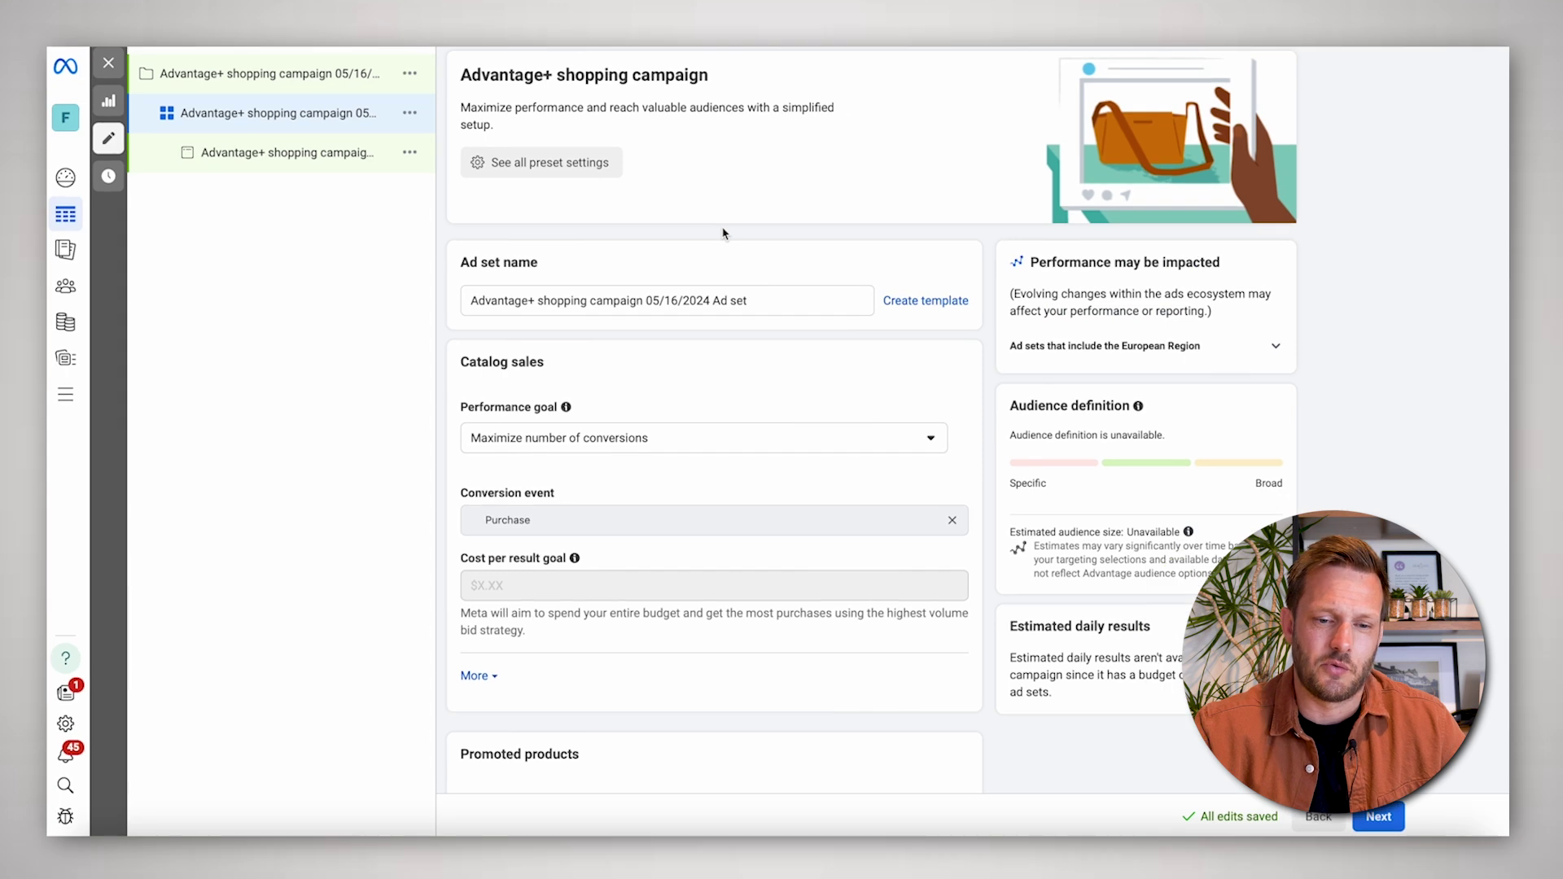
scroll(723, 233, "down", 9)
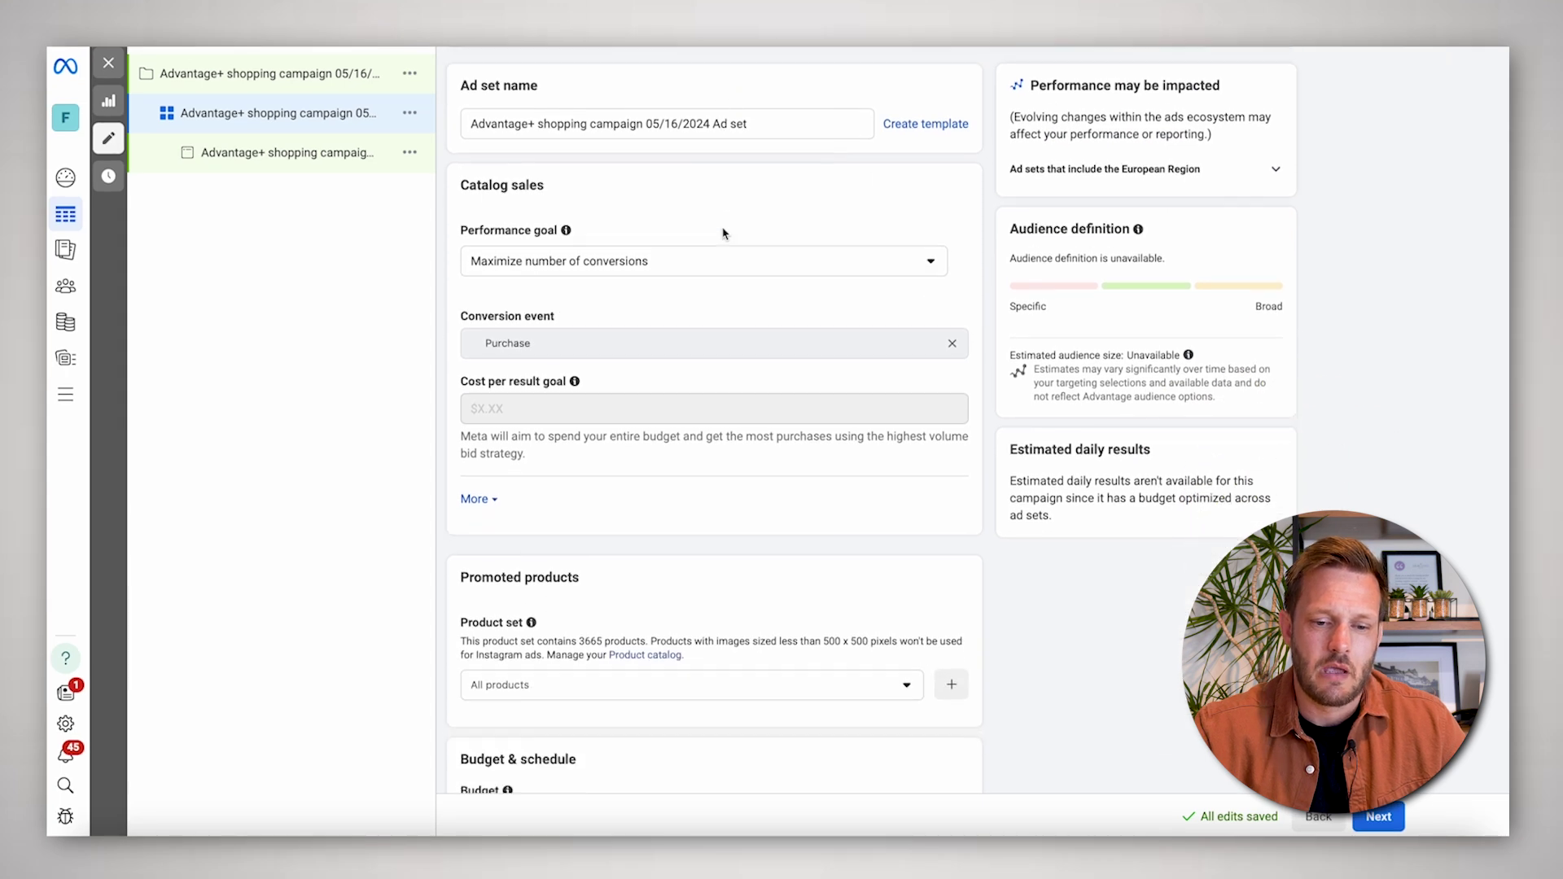
scroll(723, 234, "down", 6)
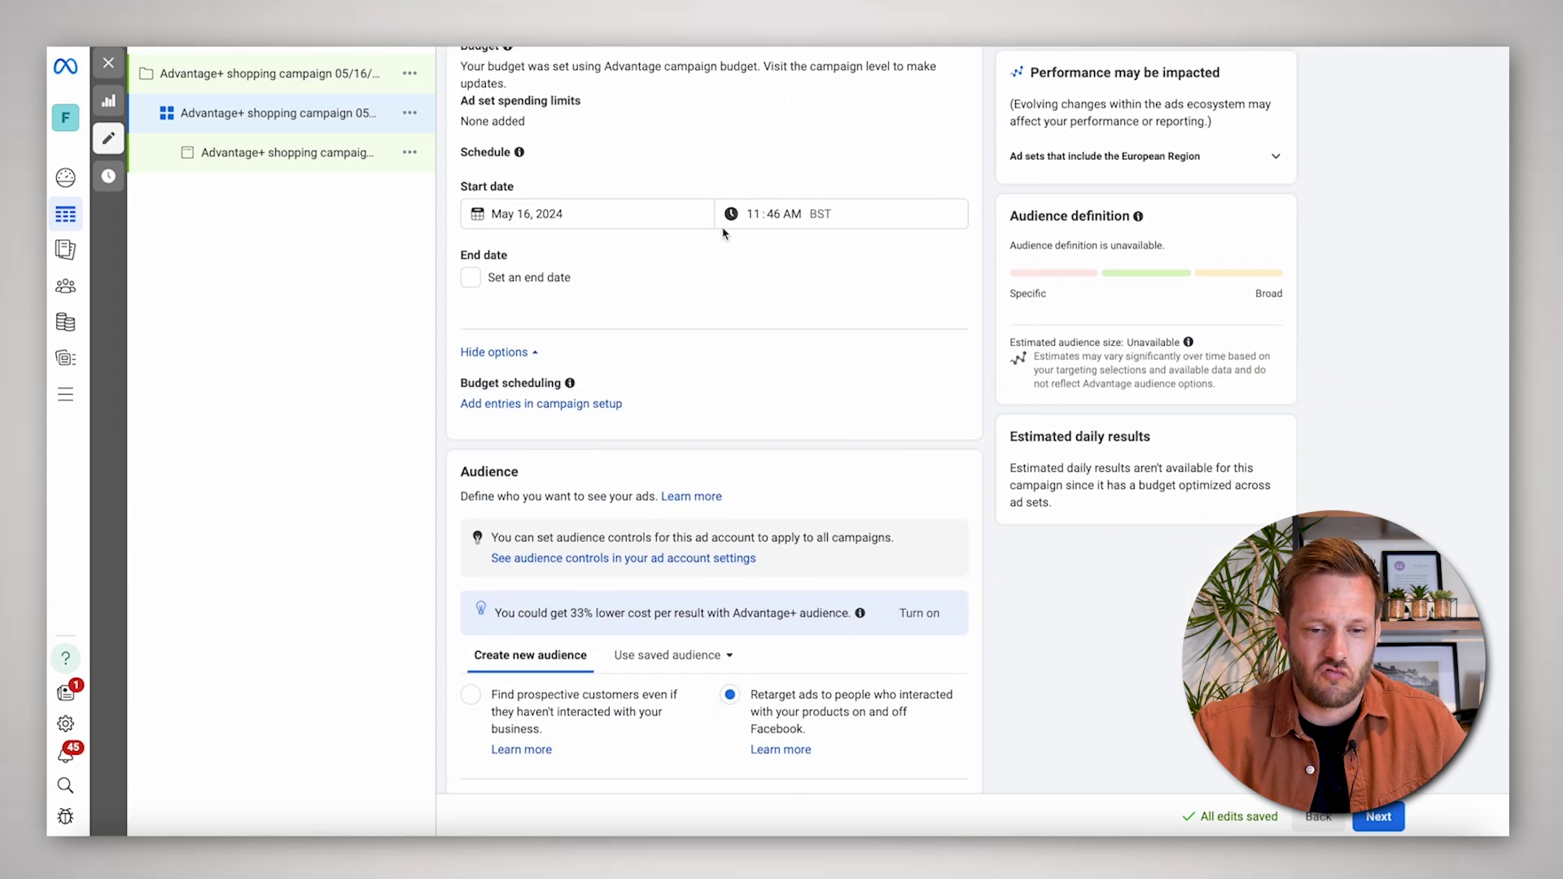
scroll(723, 233, "up", 2)
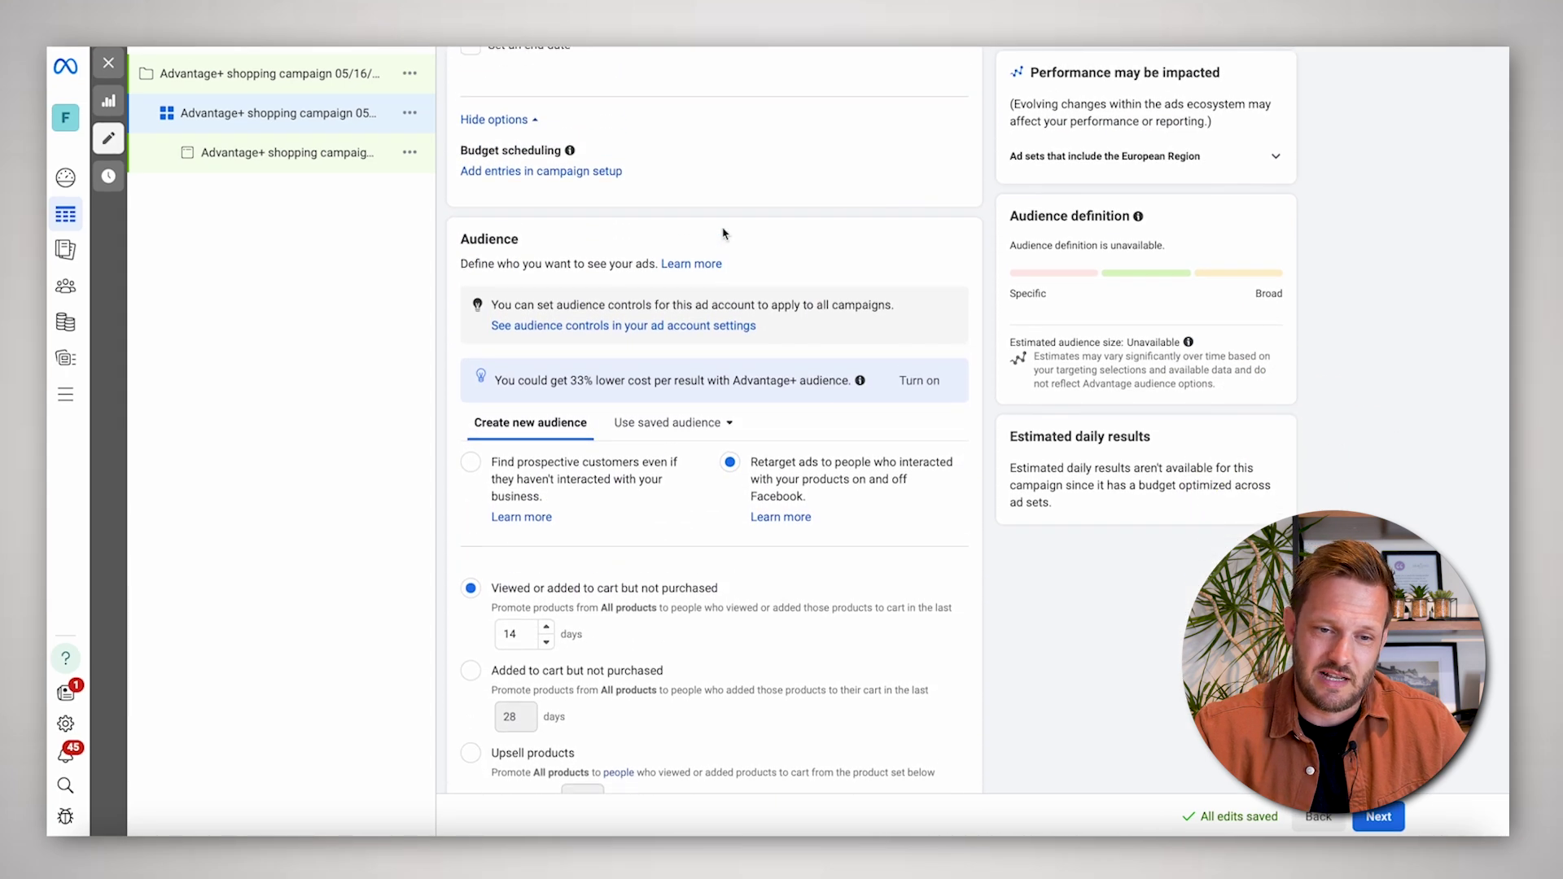
scroll(667, 293, "down", 1)
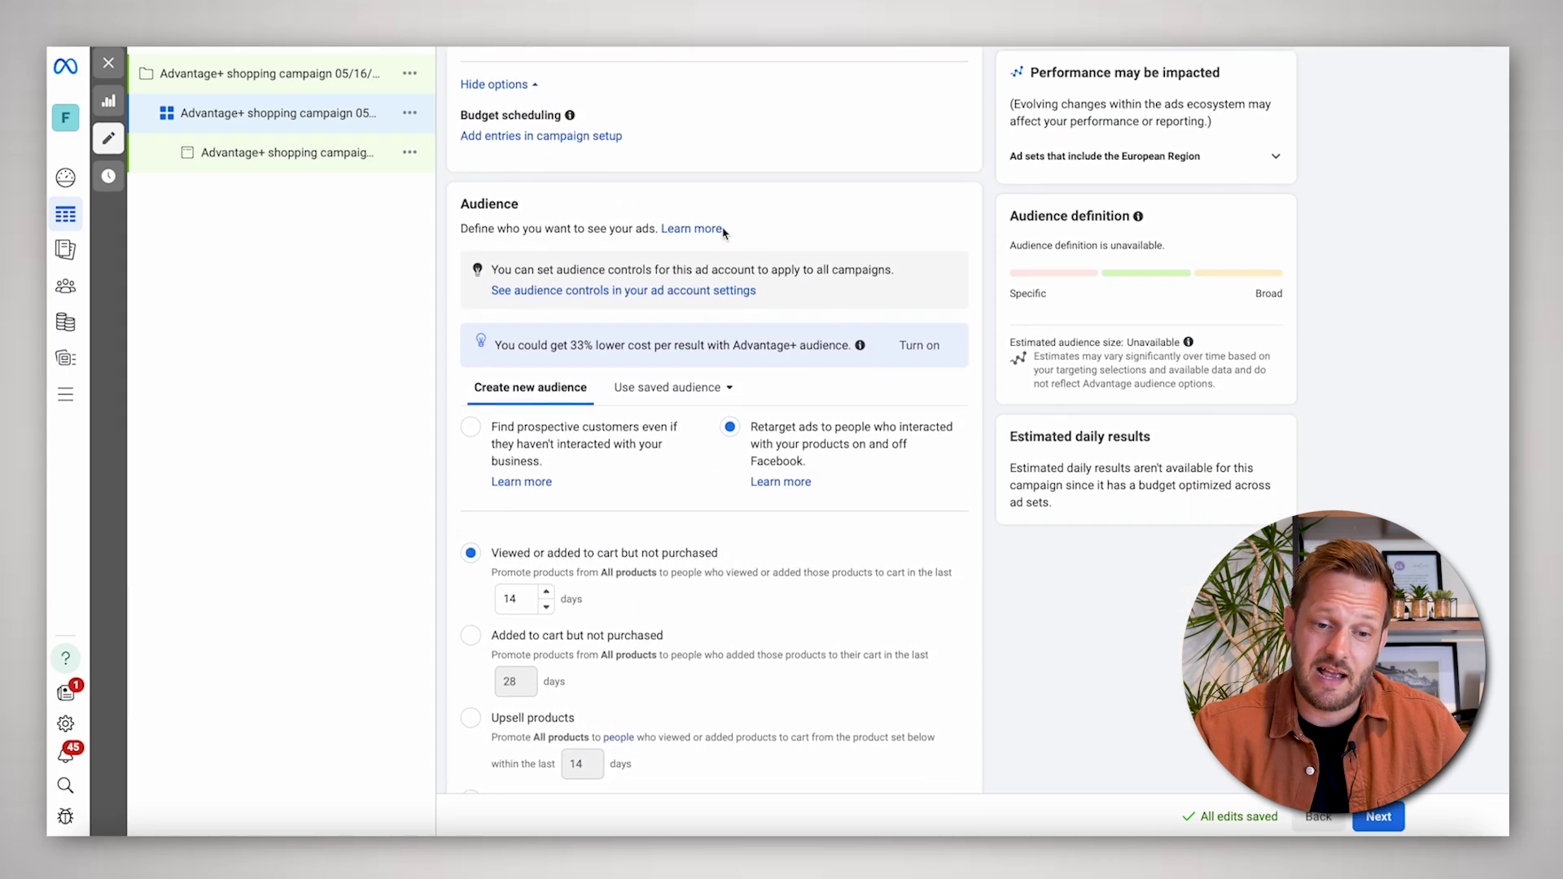
left_click(482, 432)
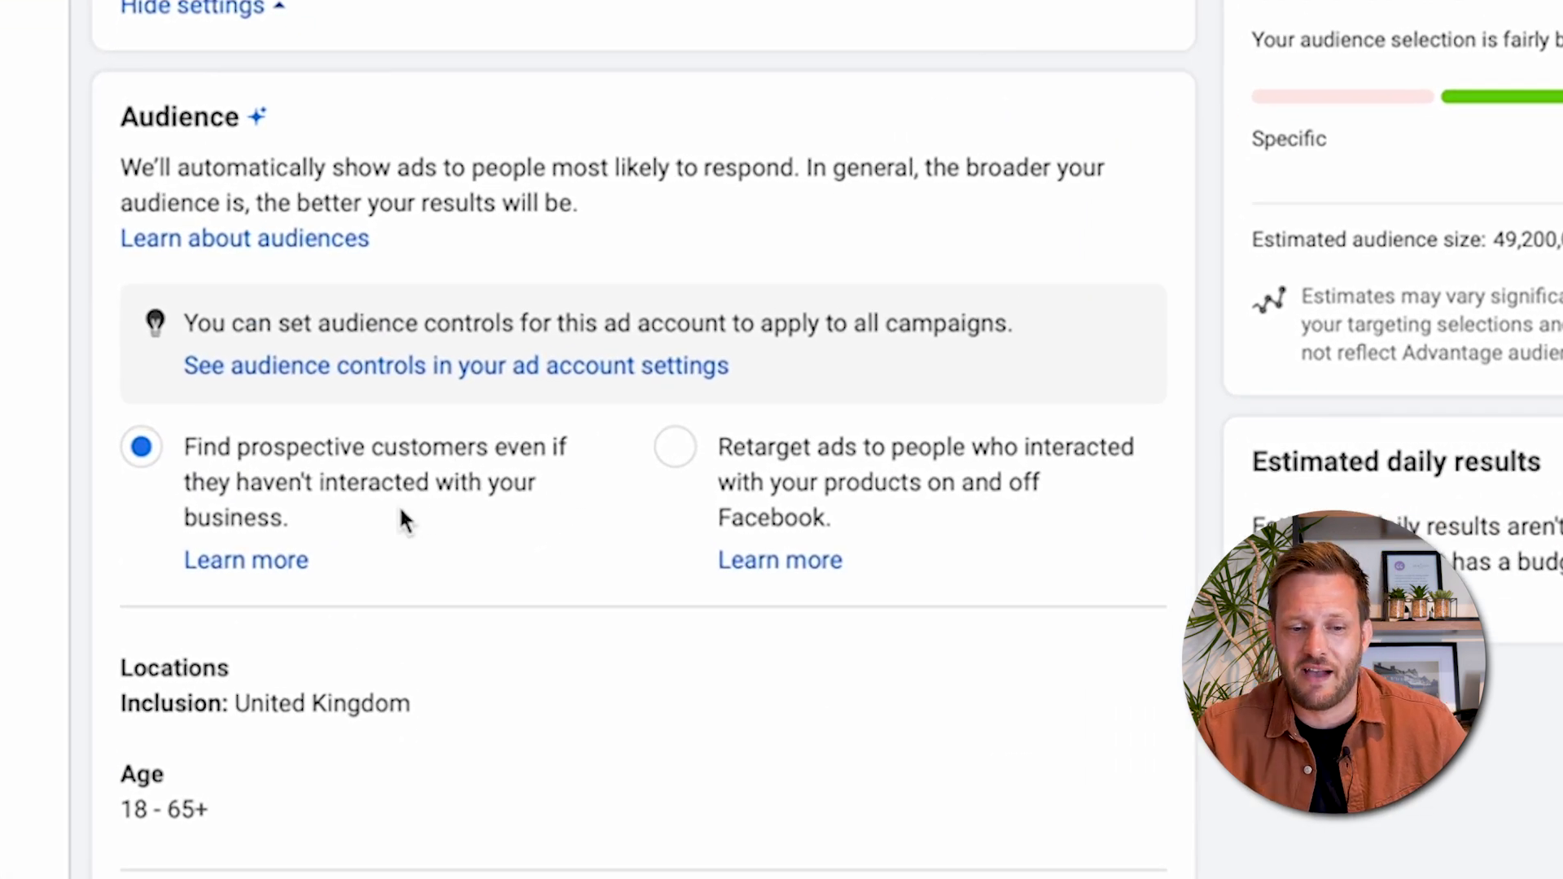
Expand the ad set's extra audience settings and look through catalog exclusions, gender, detailed targeting and languages
scroll(402, 519, "down", 1)
scroll(401, 519, "up", 1)
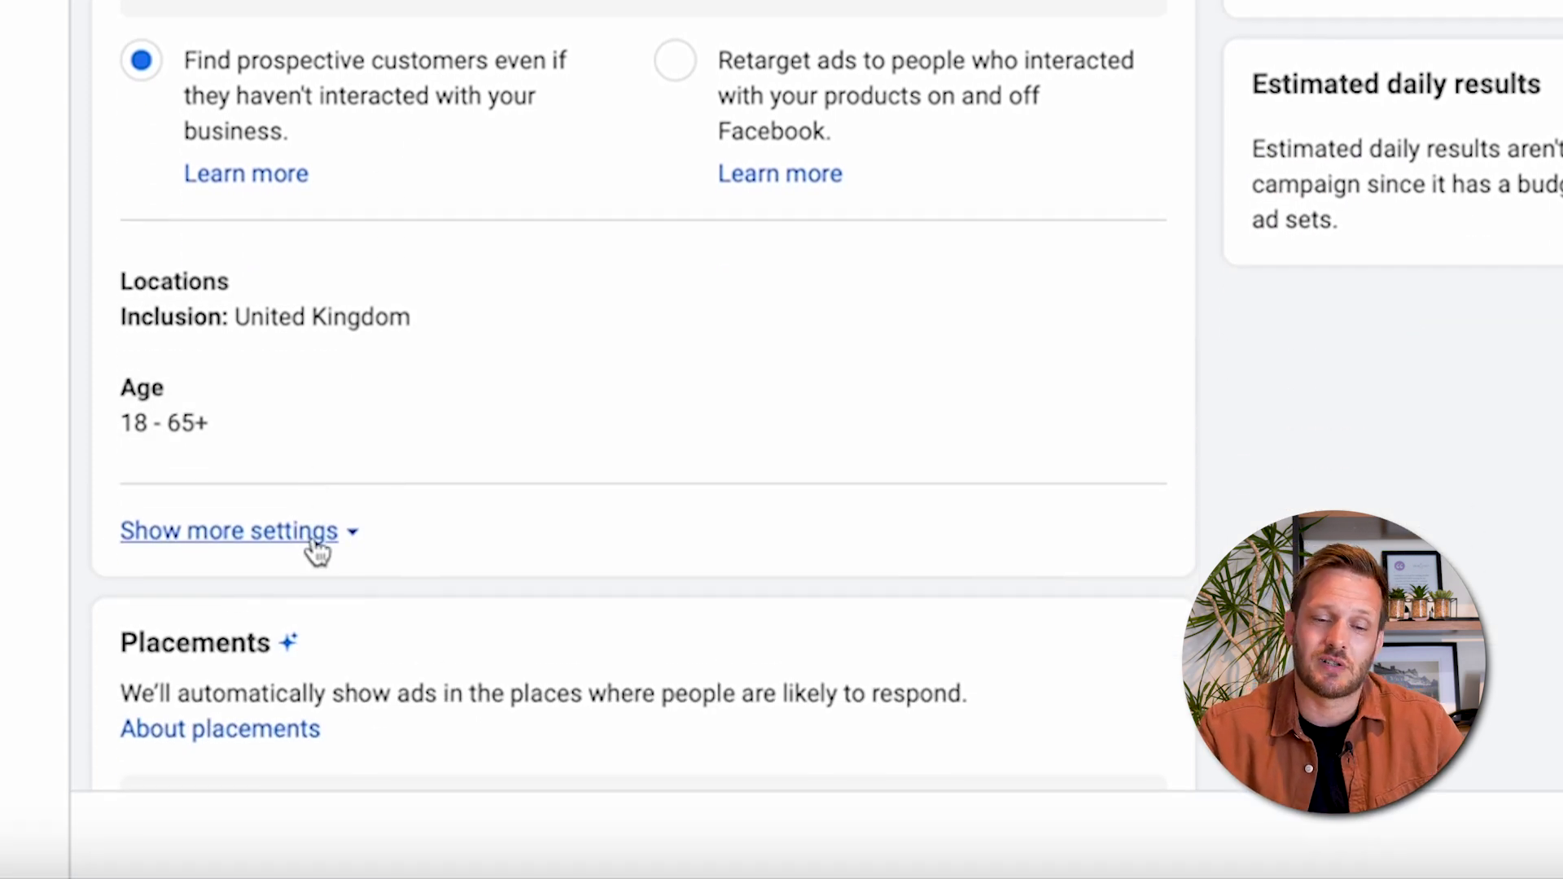
left_click(316, 550)
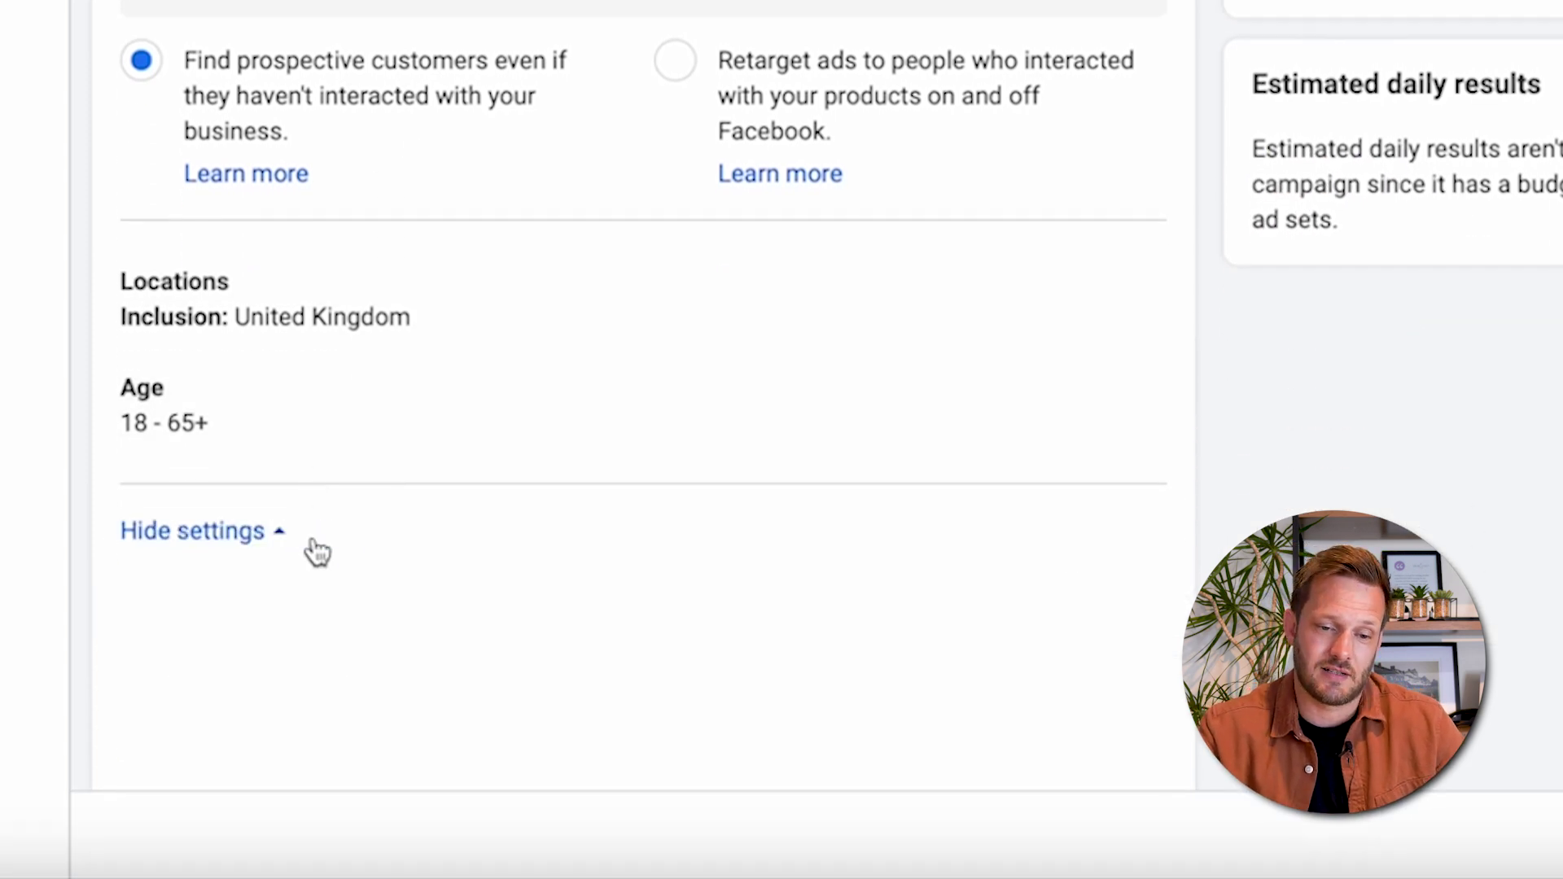
scroll(604, 395, "down", 5)
scroll(602, 395, "up", 1)
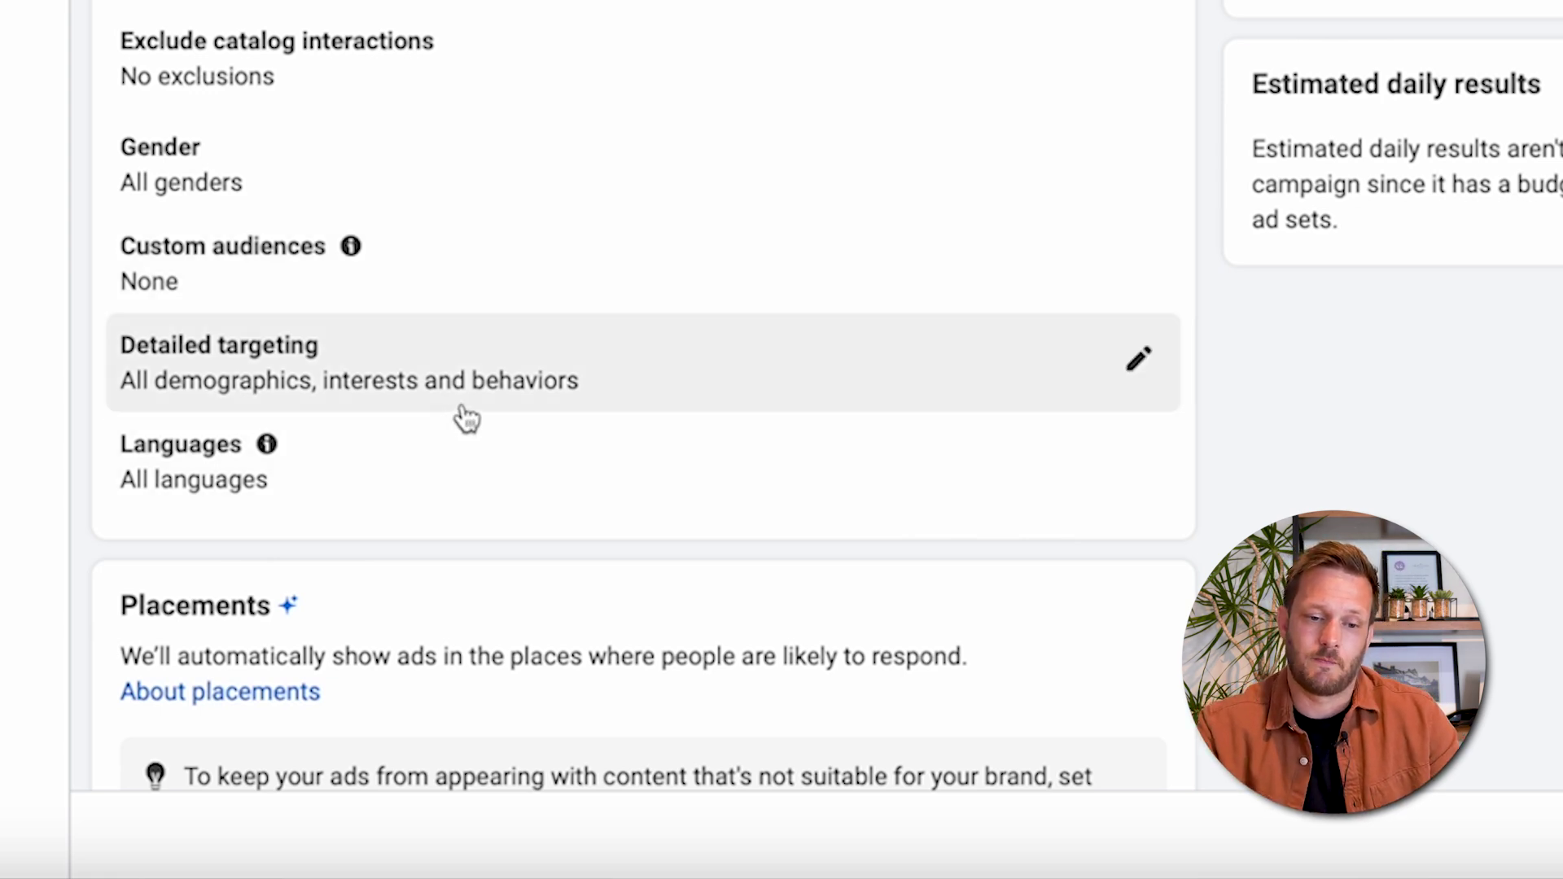
scroll(466, 419, "up", 3)
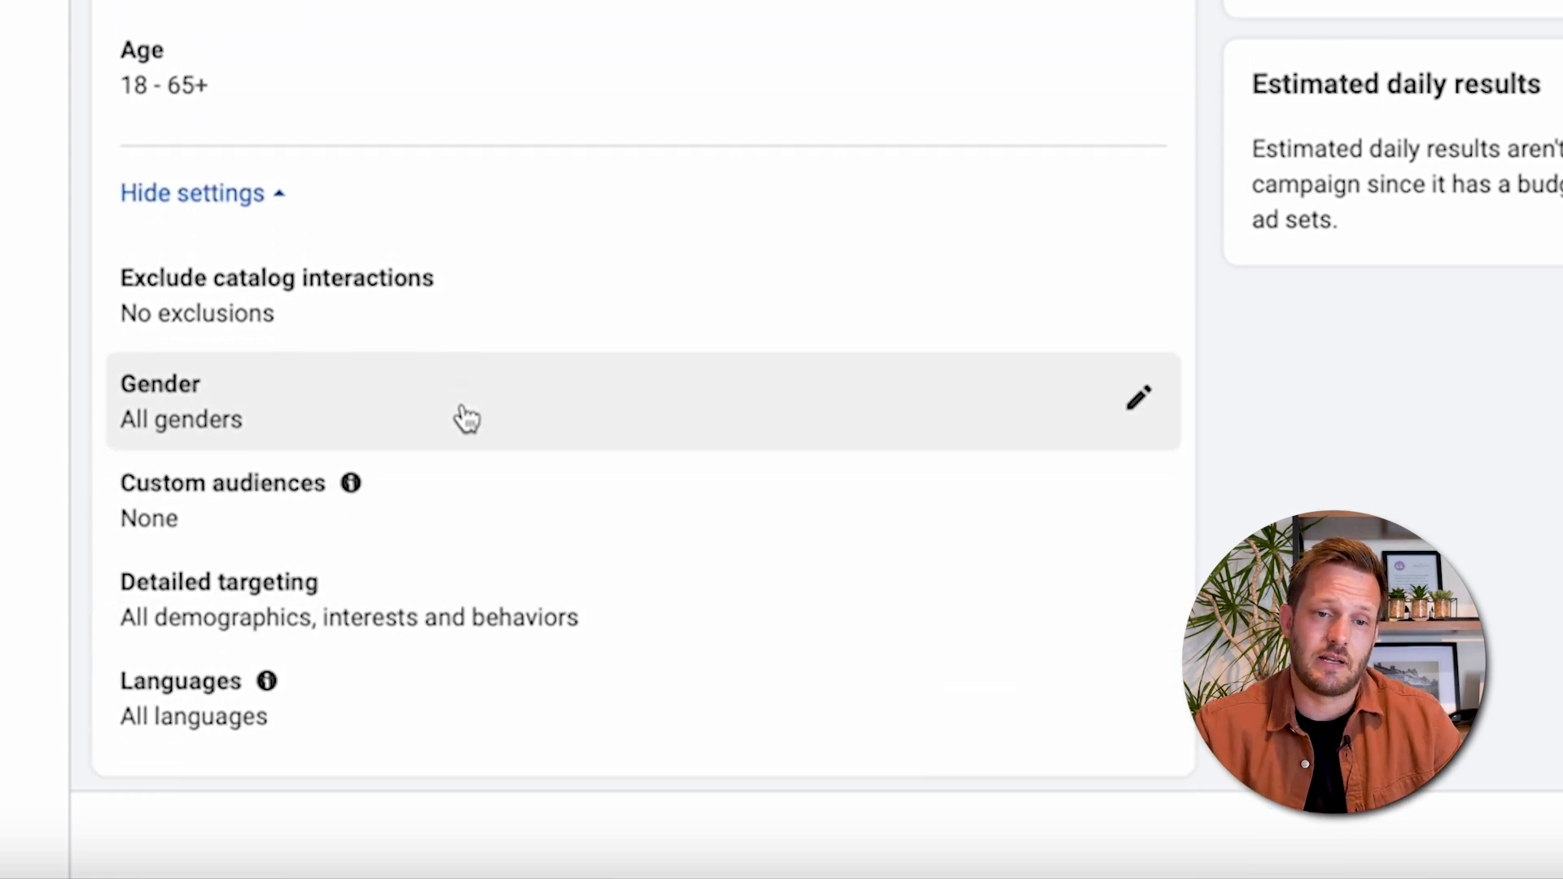
scroll(466, 419, "down", 2)
scroll(467, 419, "up", 1)
scroll(466, 419, "down", 1)
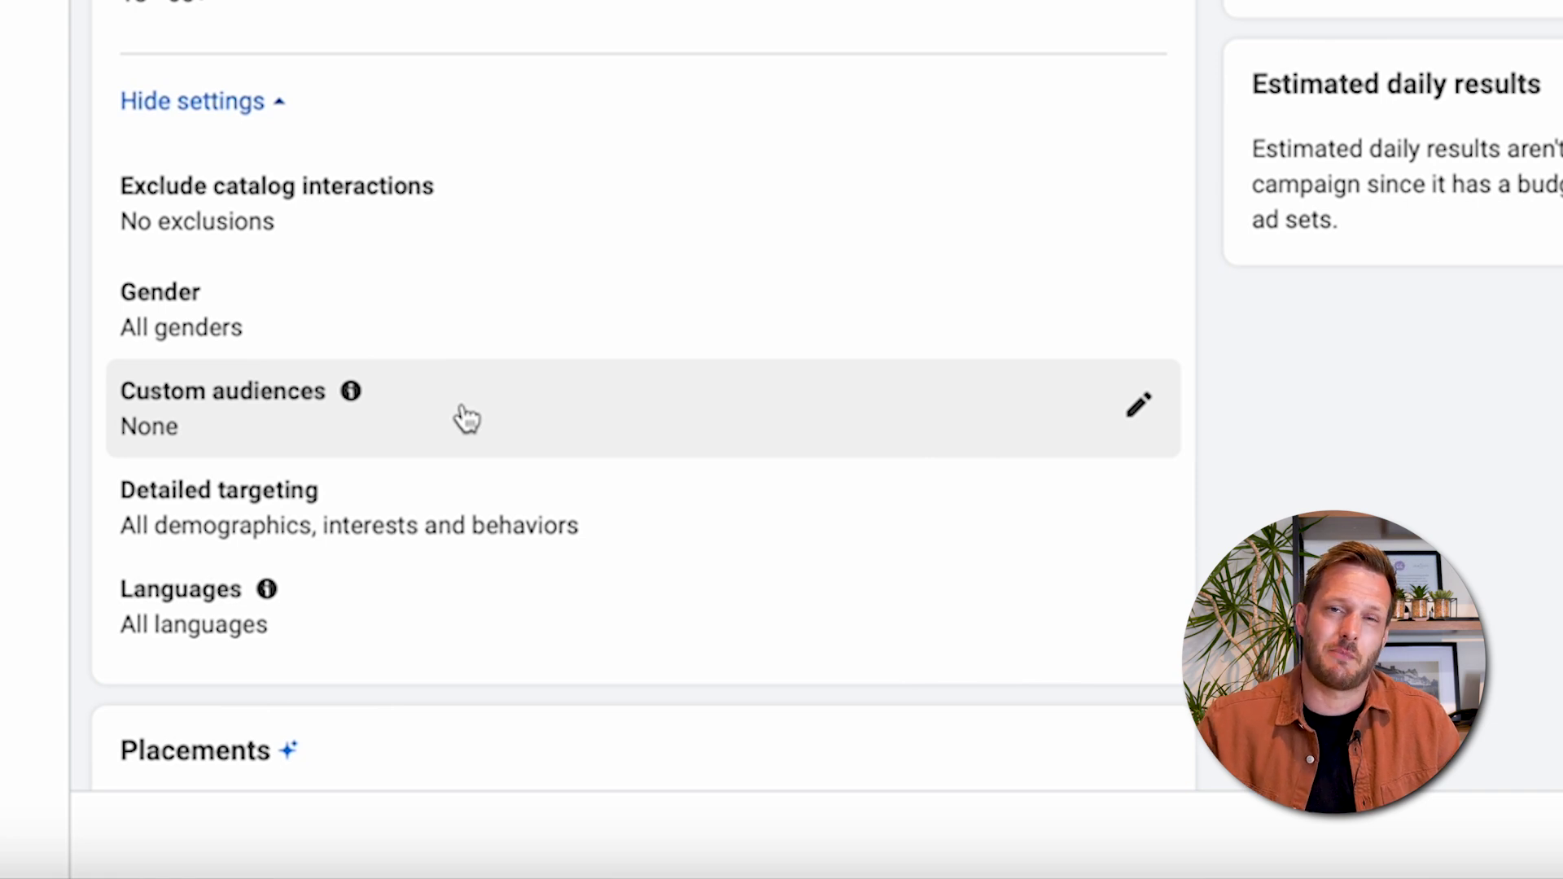
scroll(466, 419, "up", 8)
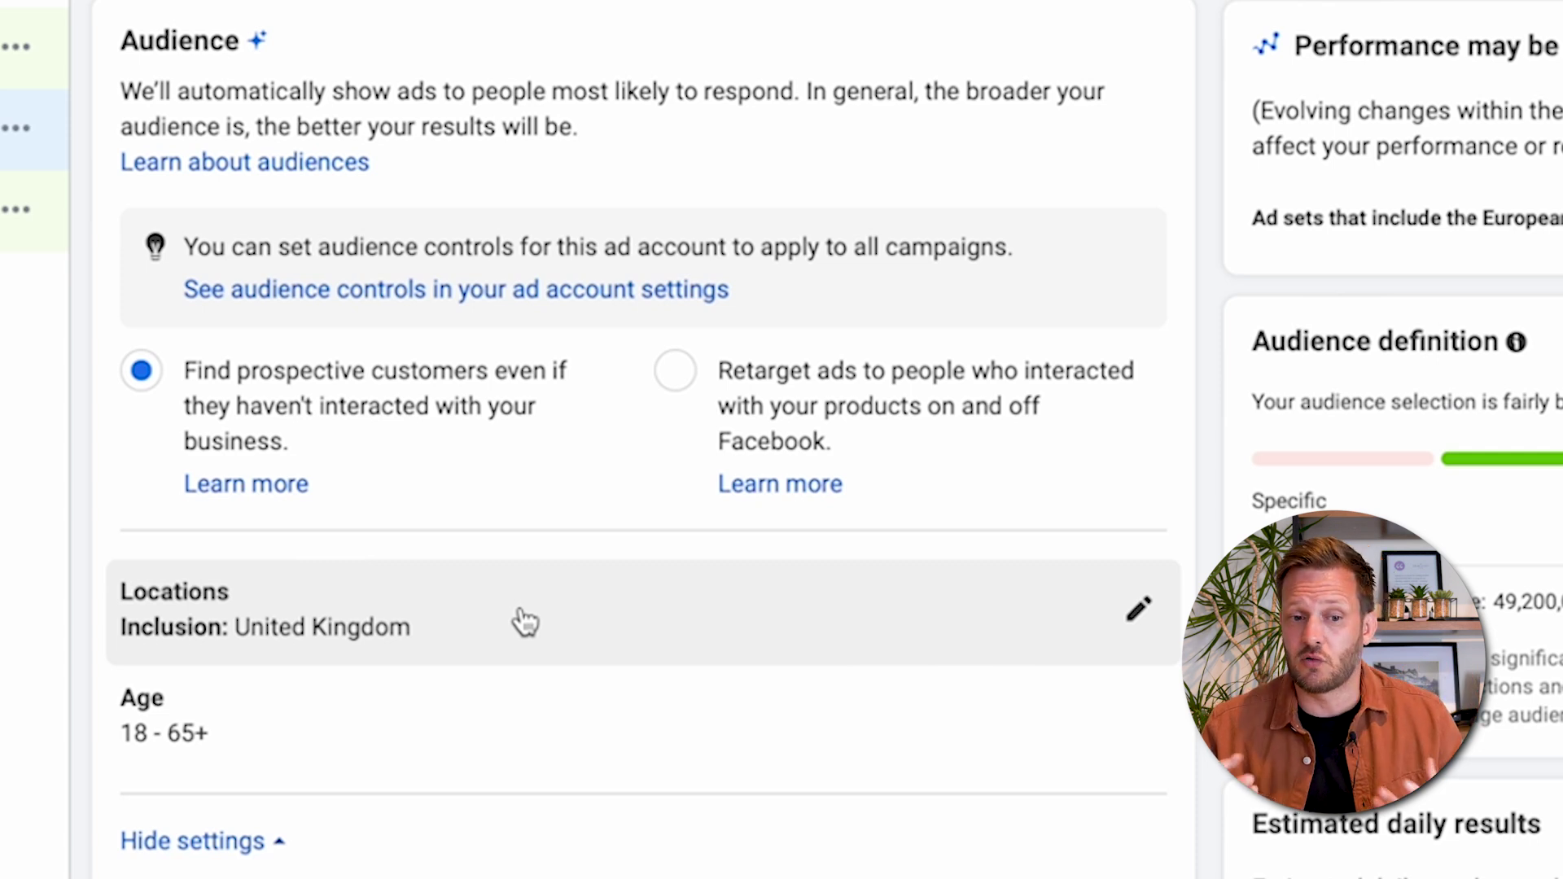
scroll(516, 662, "down", 6)
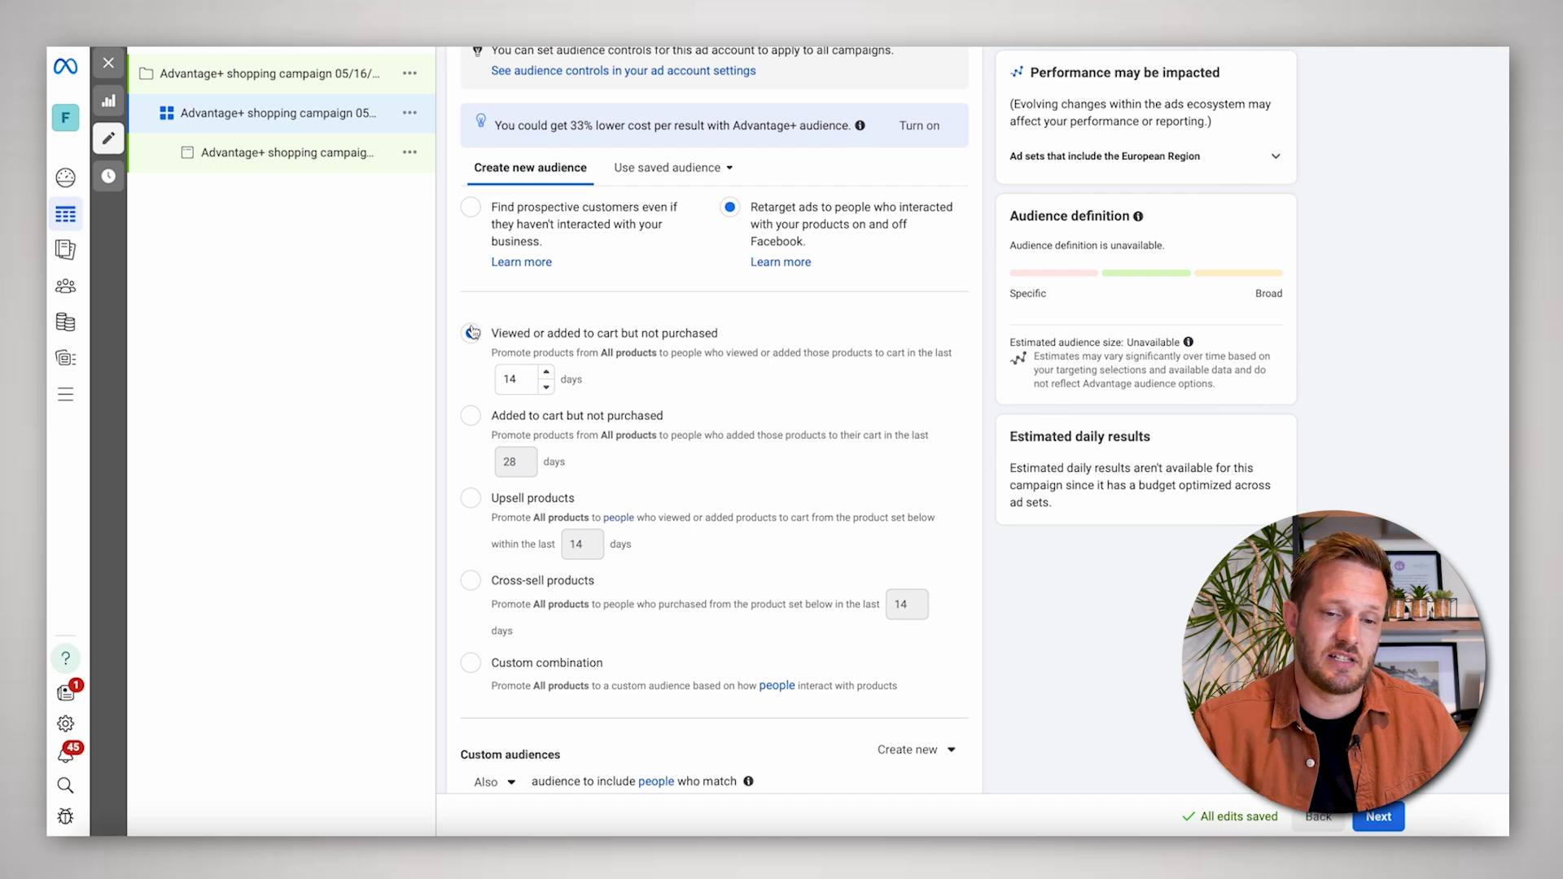
scroll(479, 670, "down", 3)
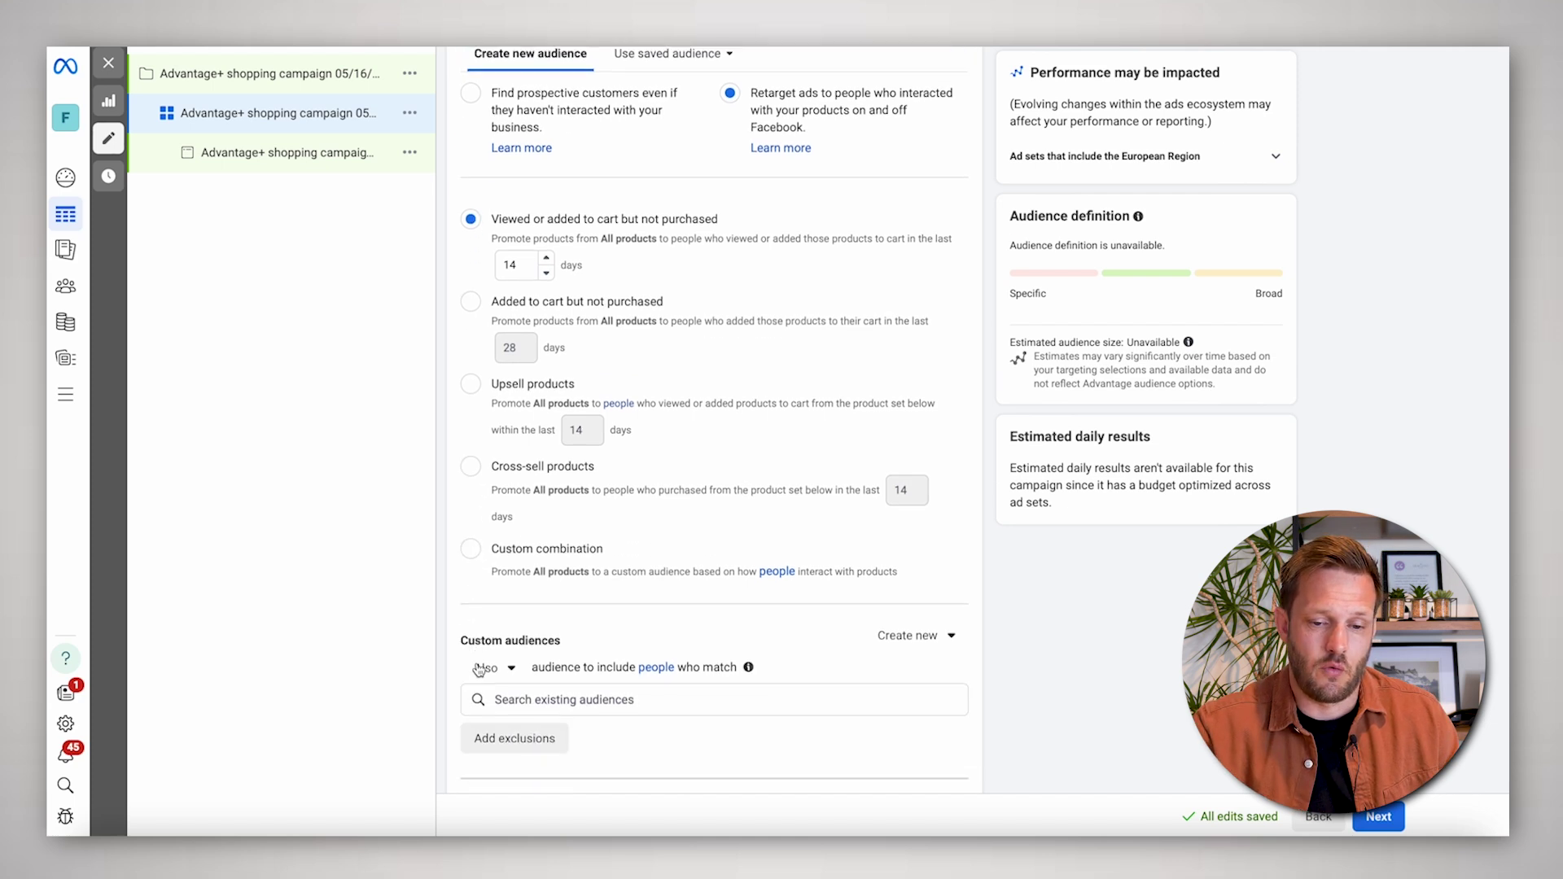
scroll(479, 669, "up", 2)
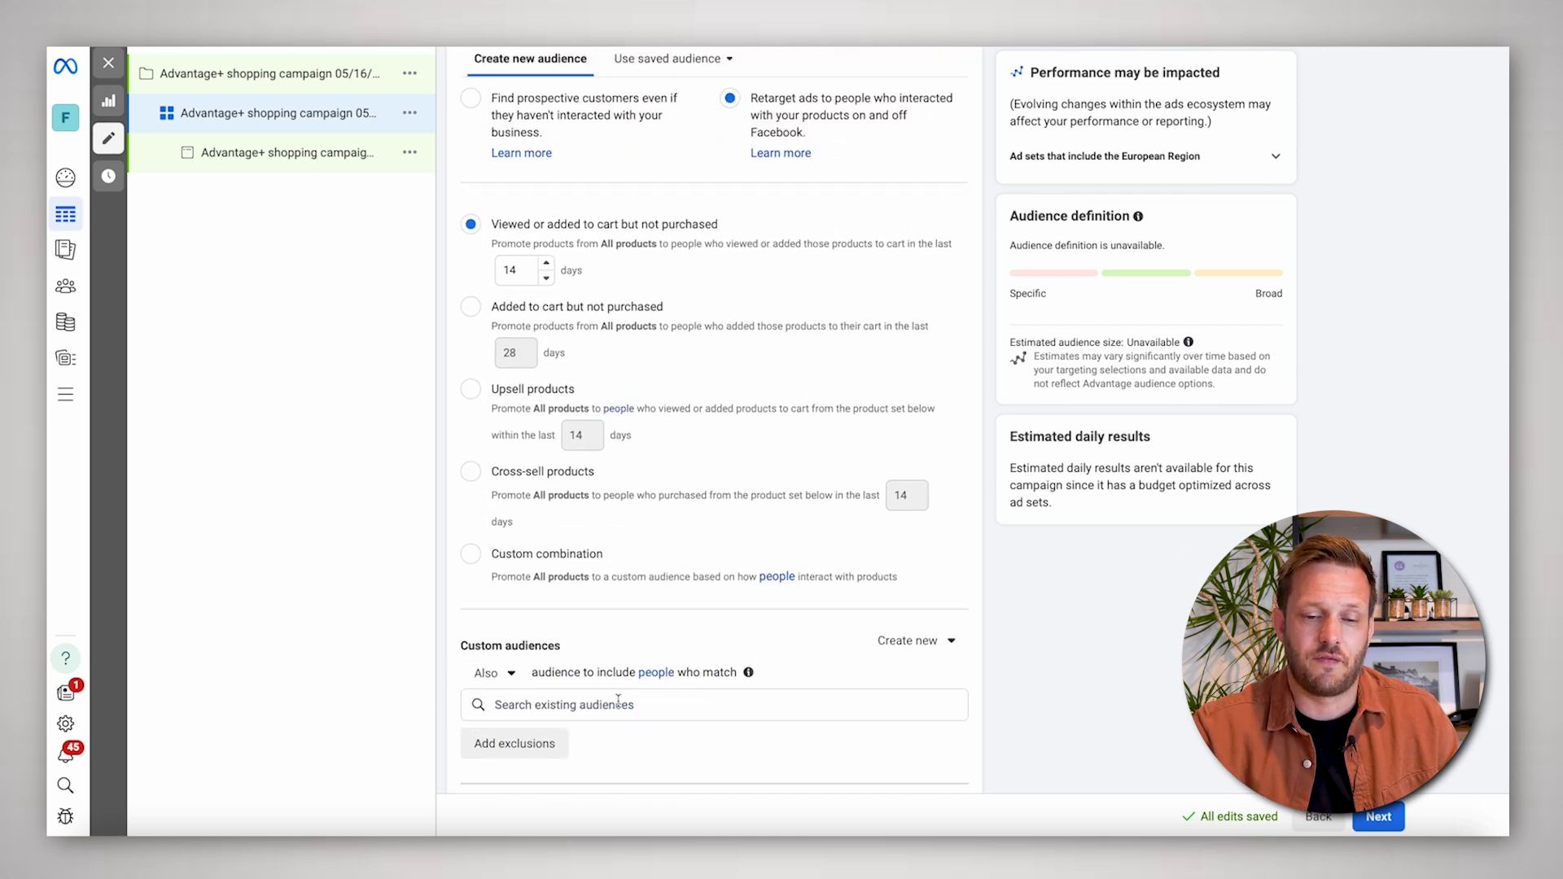
scroll(686, 639, "up", 1)
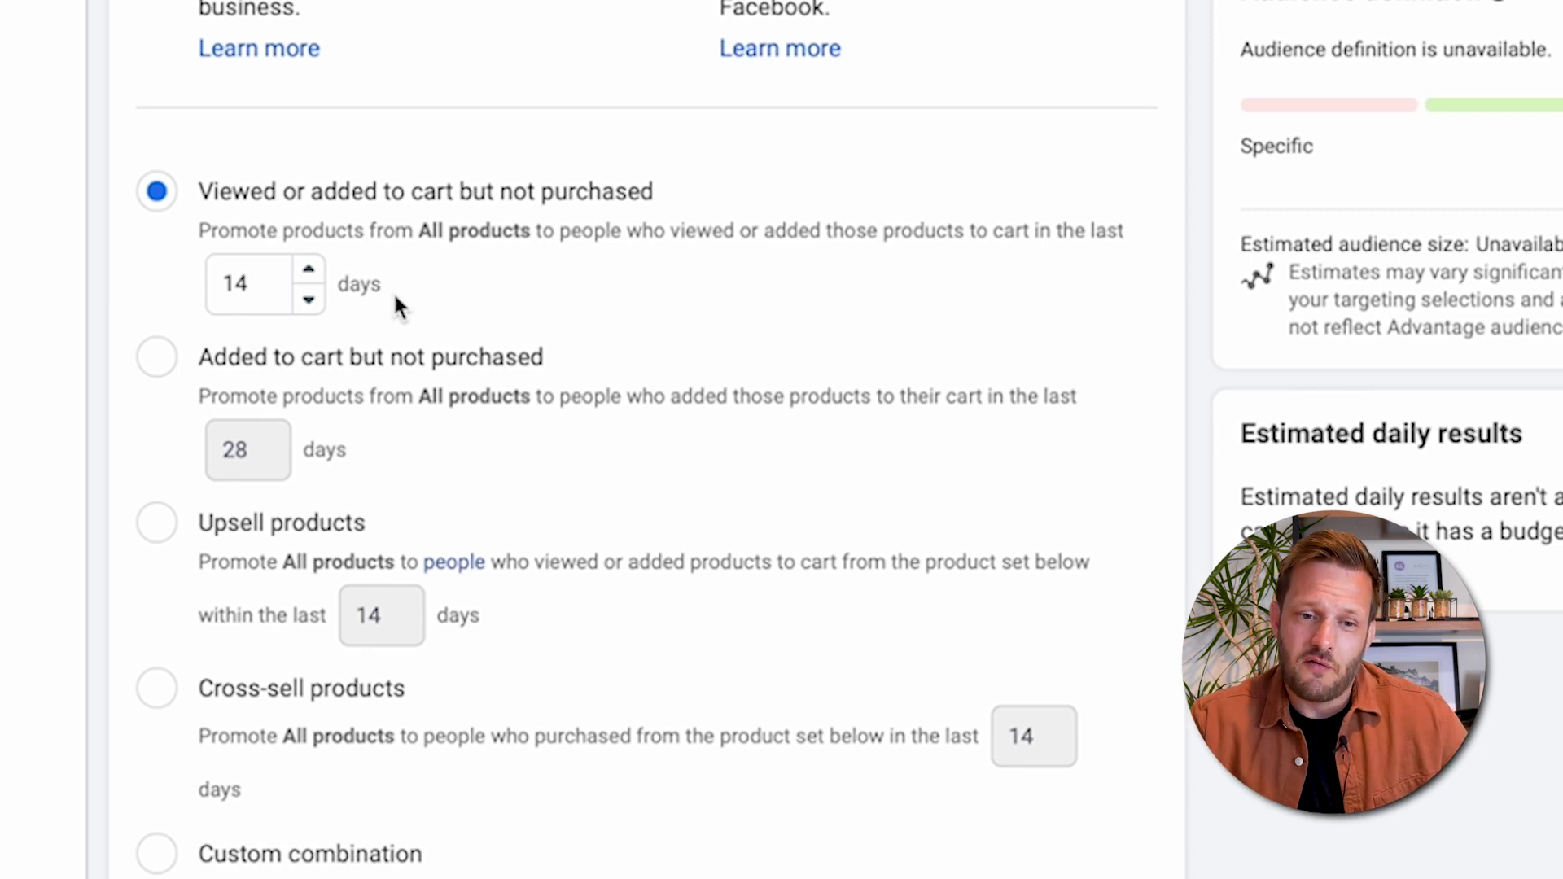
Raise the 'Viewed or added to cart but not purchased' window from 14 to 28 days
left_click(310, 273)
left_click(310, 273)
left_click(310, 274)
left_click(310, 274)
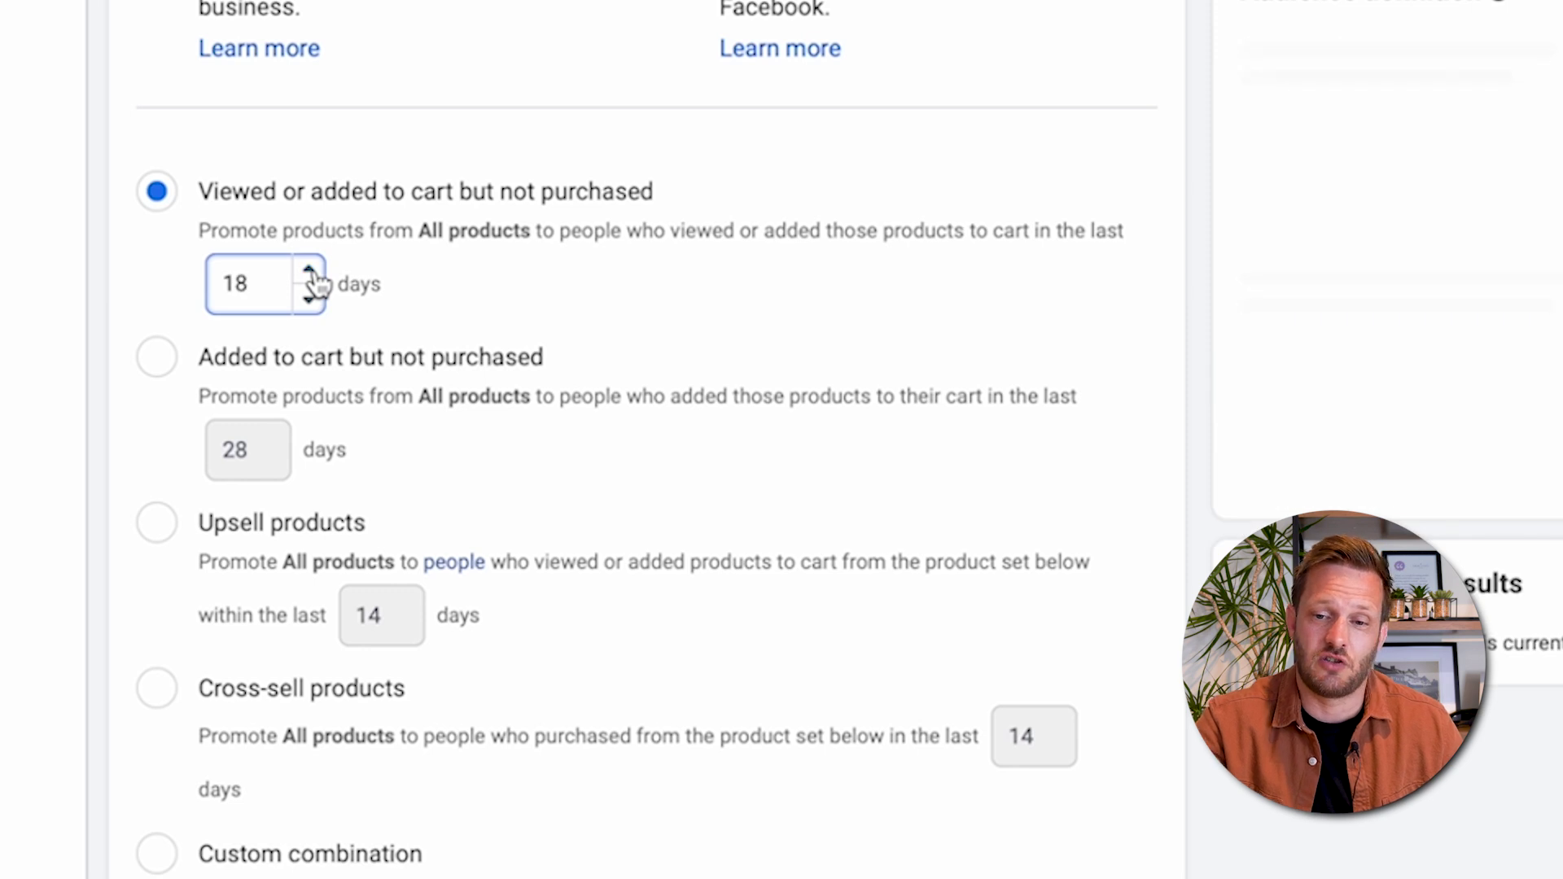
left_click(310, 273)
left_click(311, 274)
left_click(310, 273)
left_click(310, 274)
left_click(310, 274)
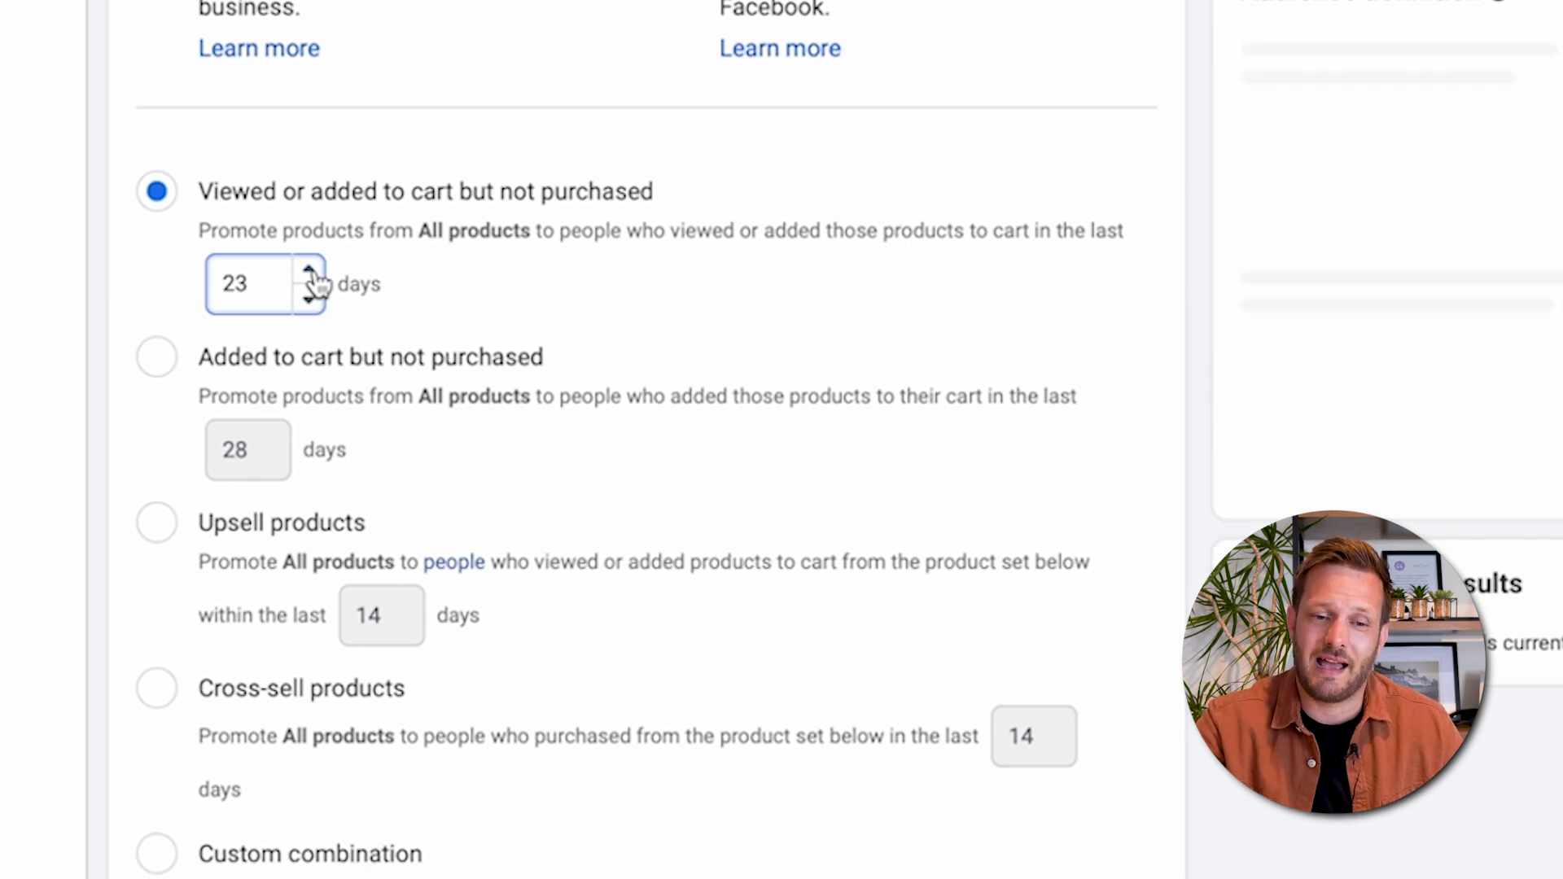
left_click(310, 274)
left_click(310, 274)
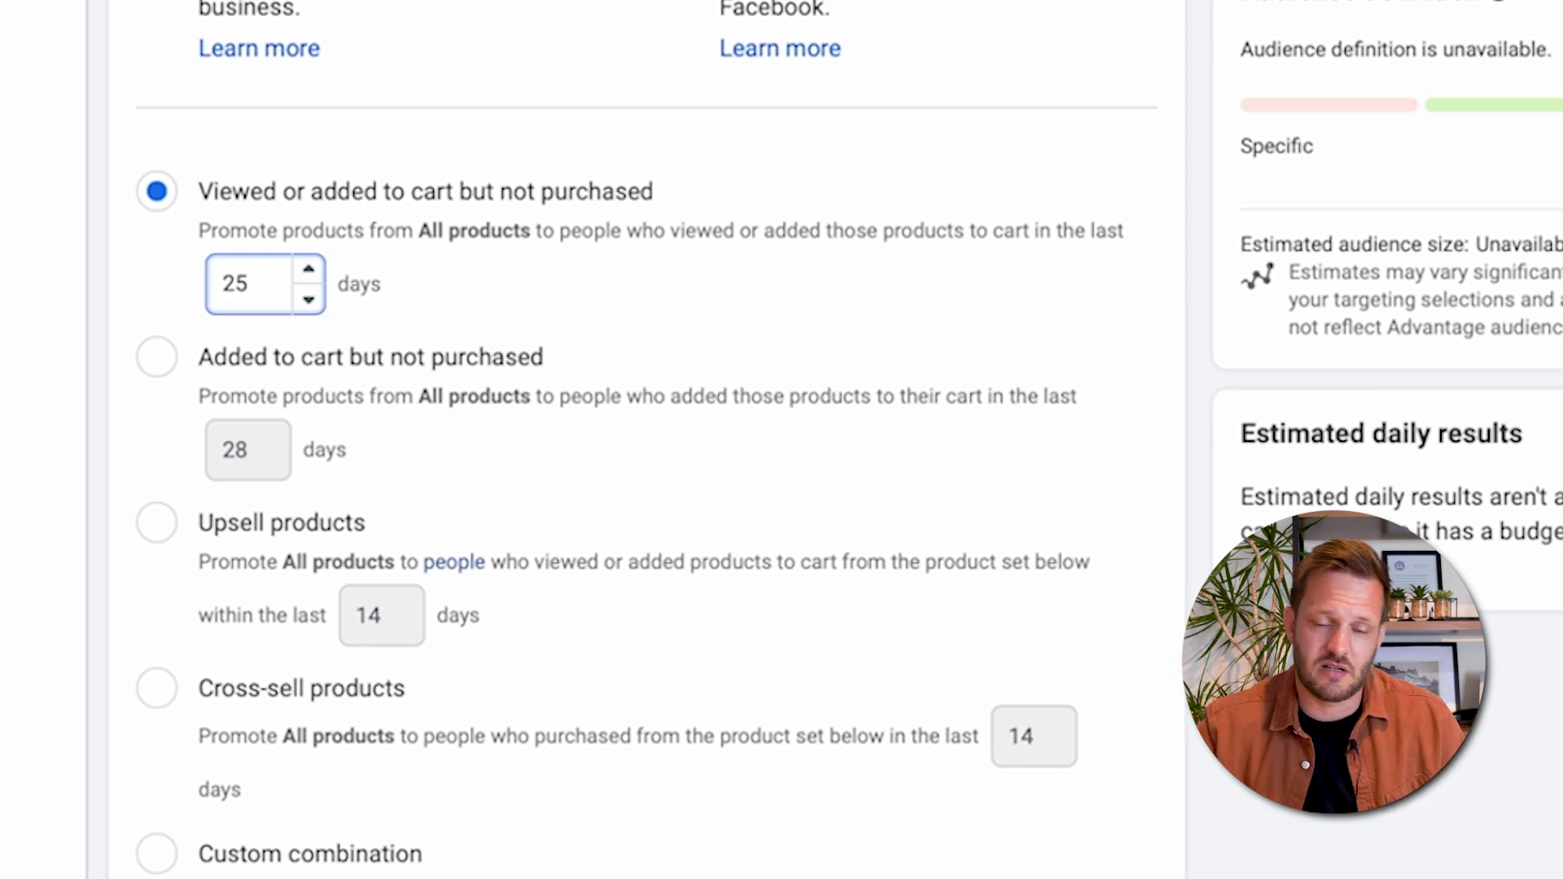
left_click(309, 269)
left_click(309, 269)
left_click(310, 270)
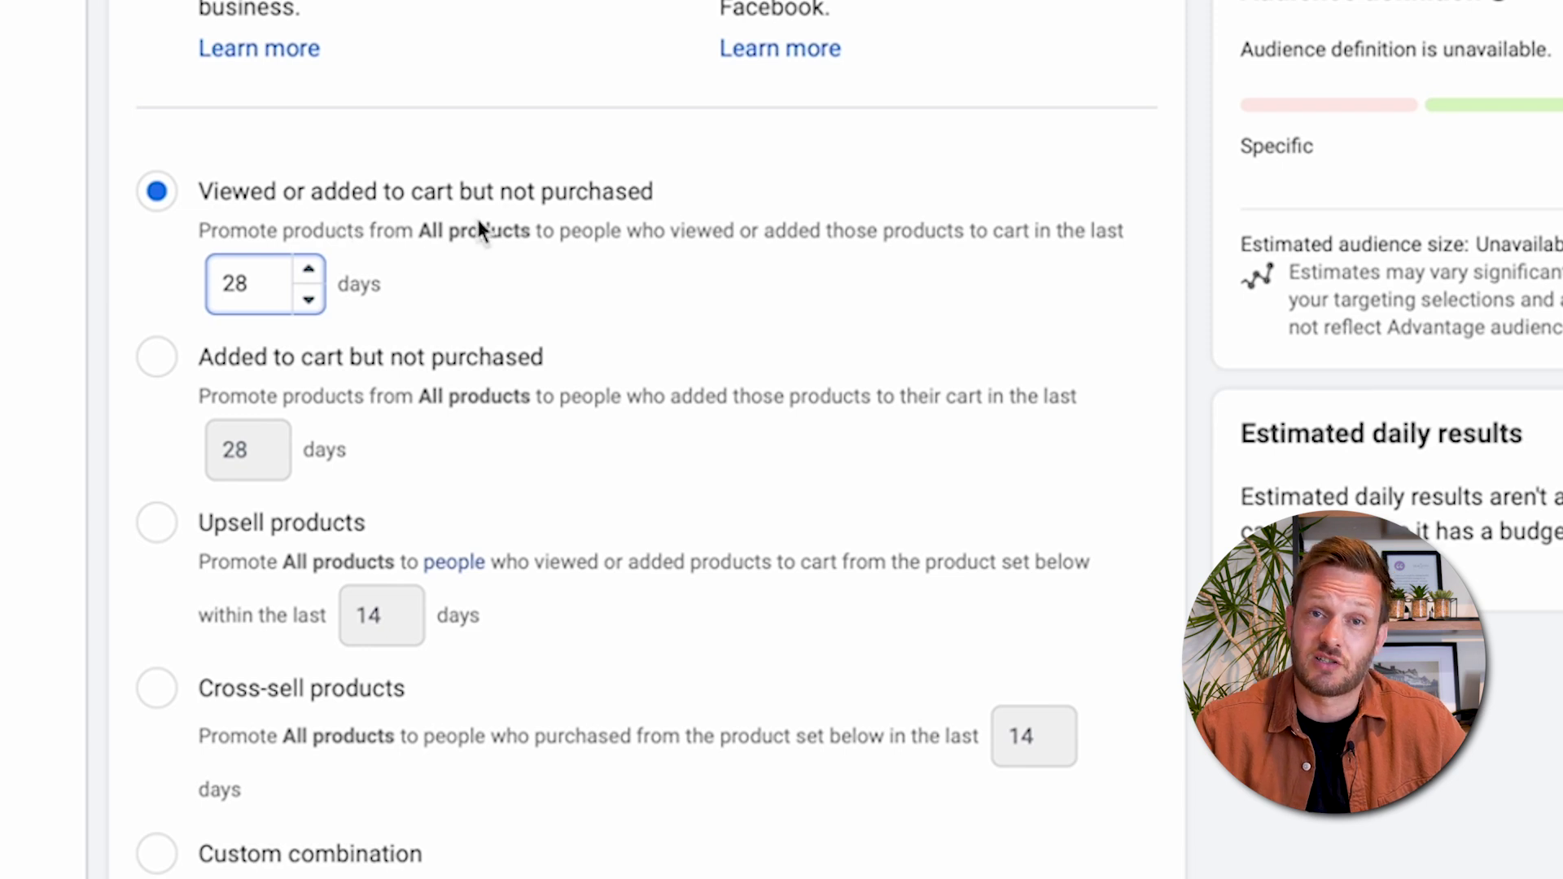
scroll(163, 436, "down", 2)
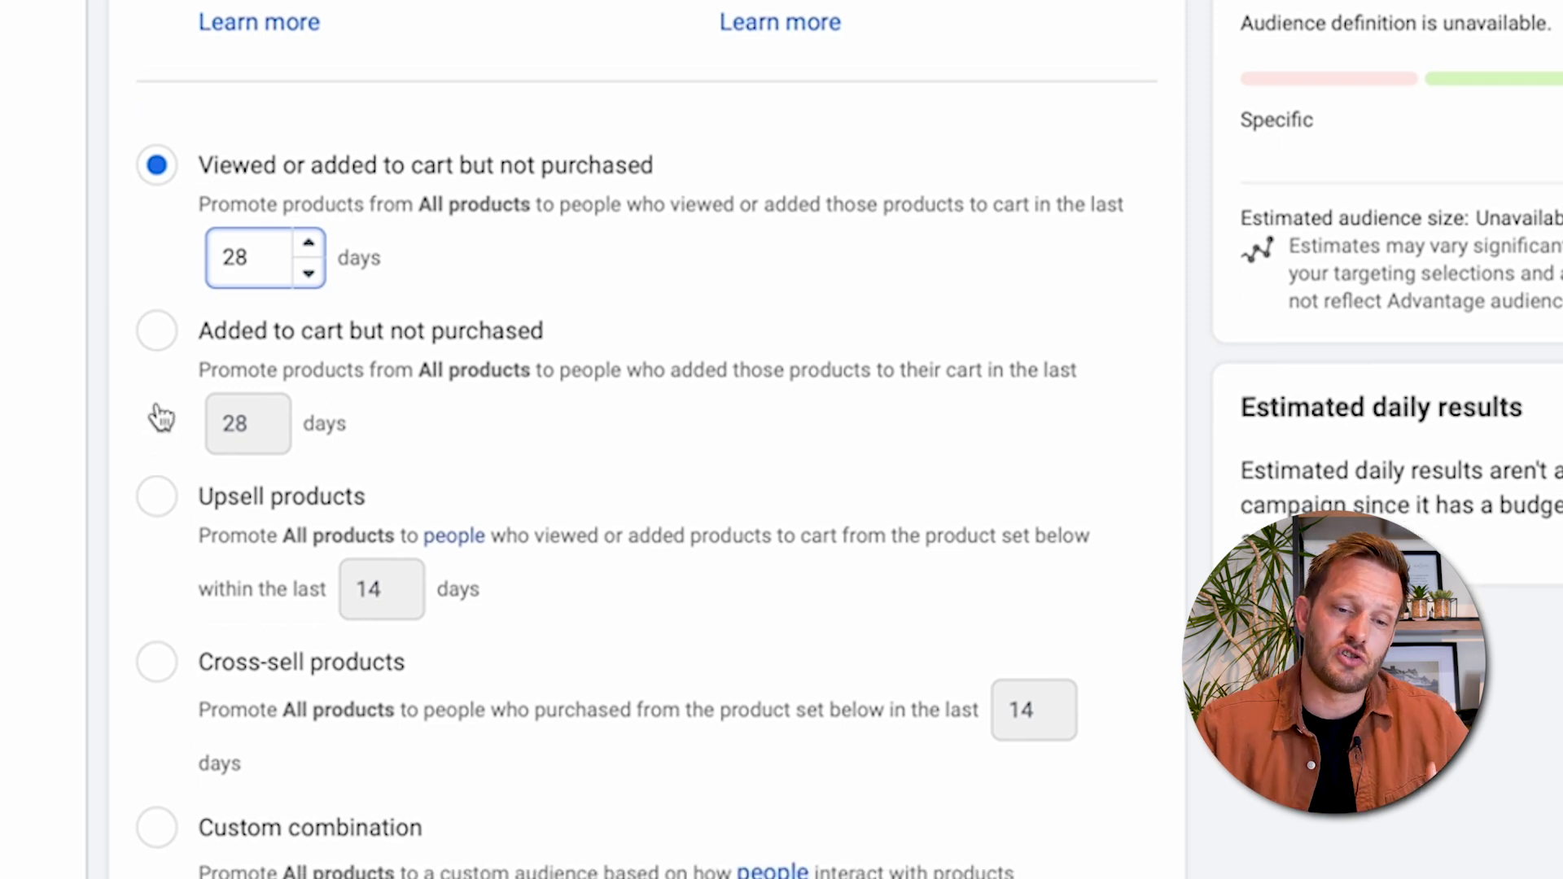
Try 'Added to cart but not purchased', then Upsell products, revealing the invalid All products set
left_click(166, 265)
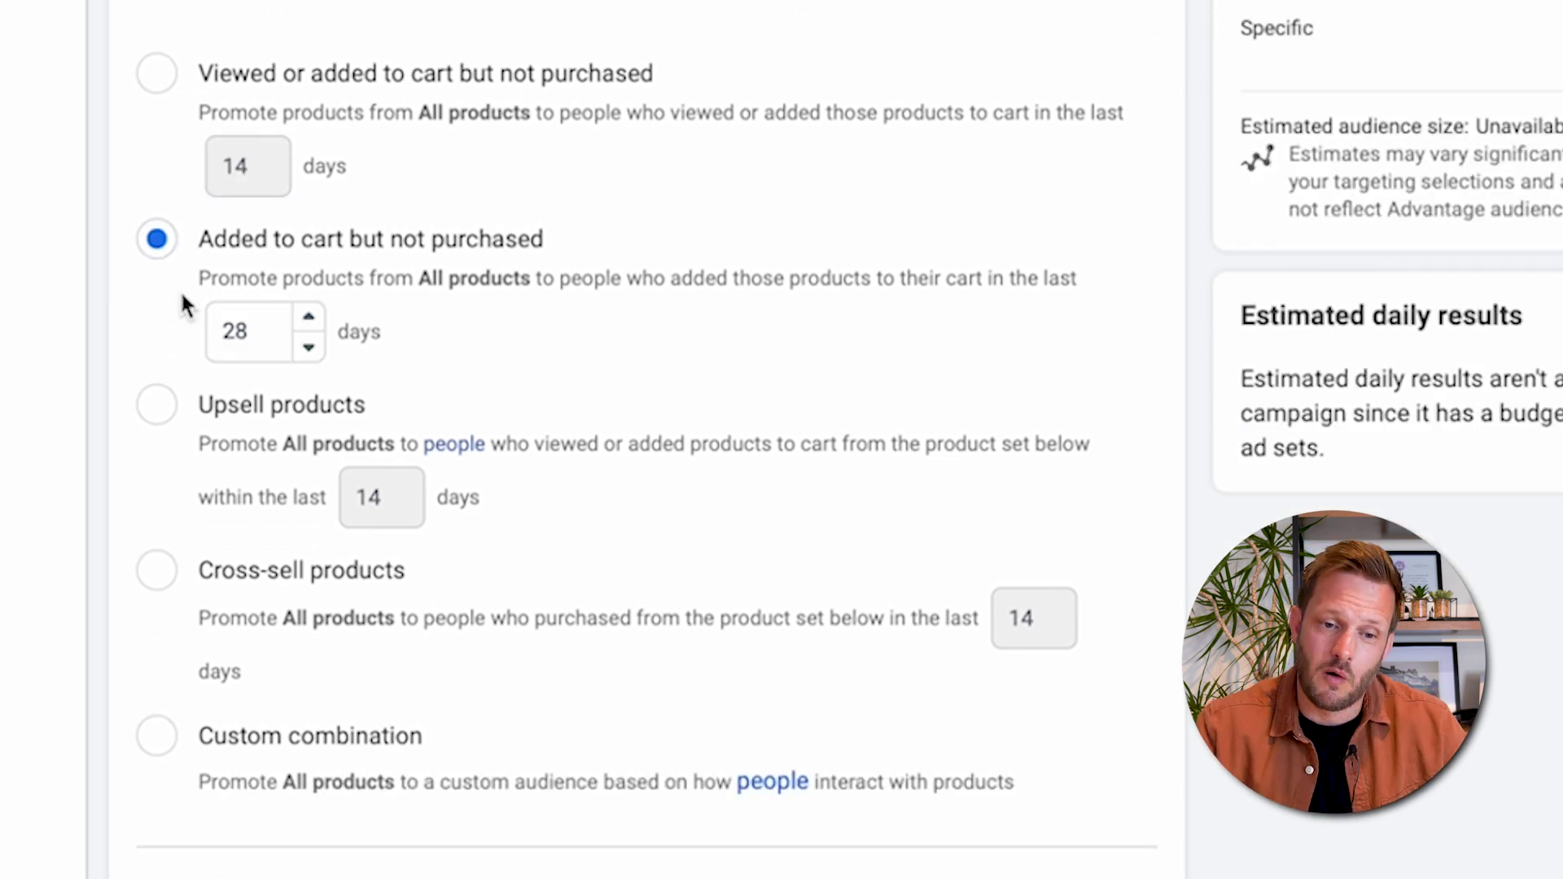
left_click(169, 421)
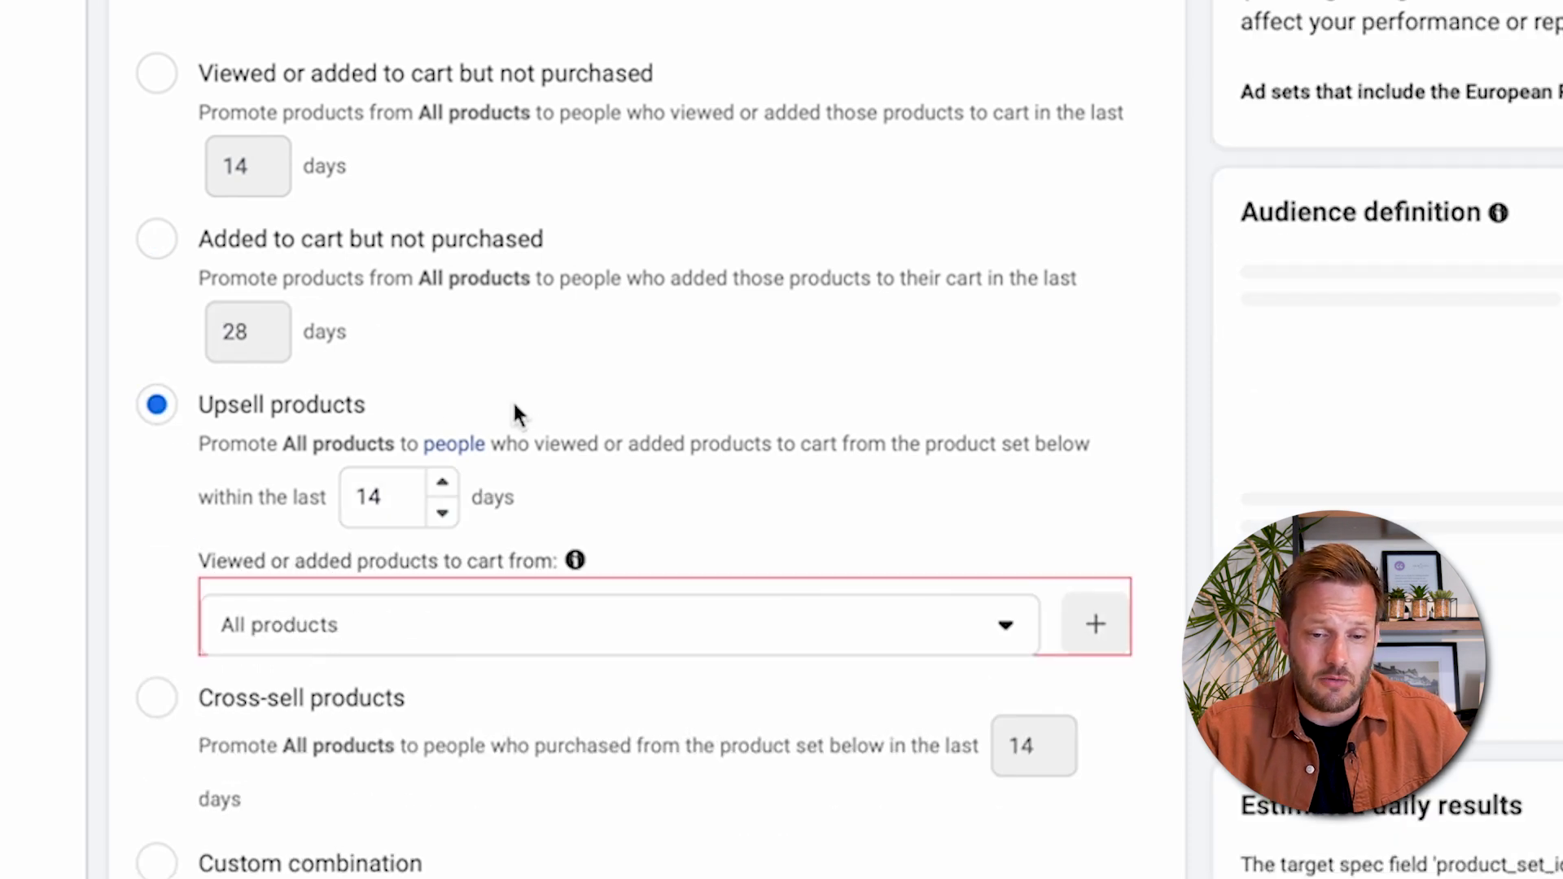
scroll(641, 488, "down", 1)
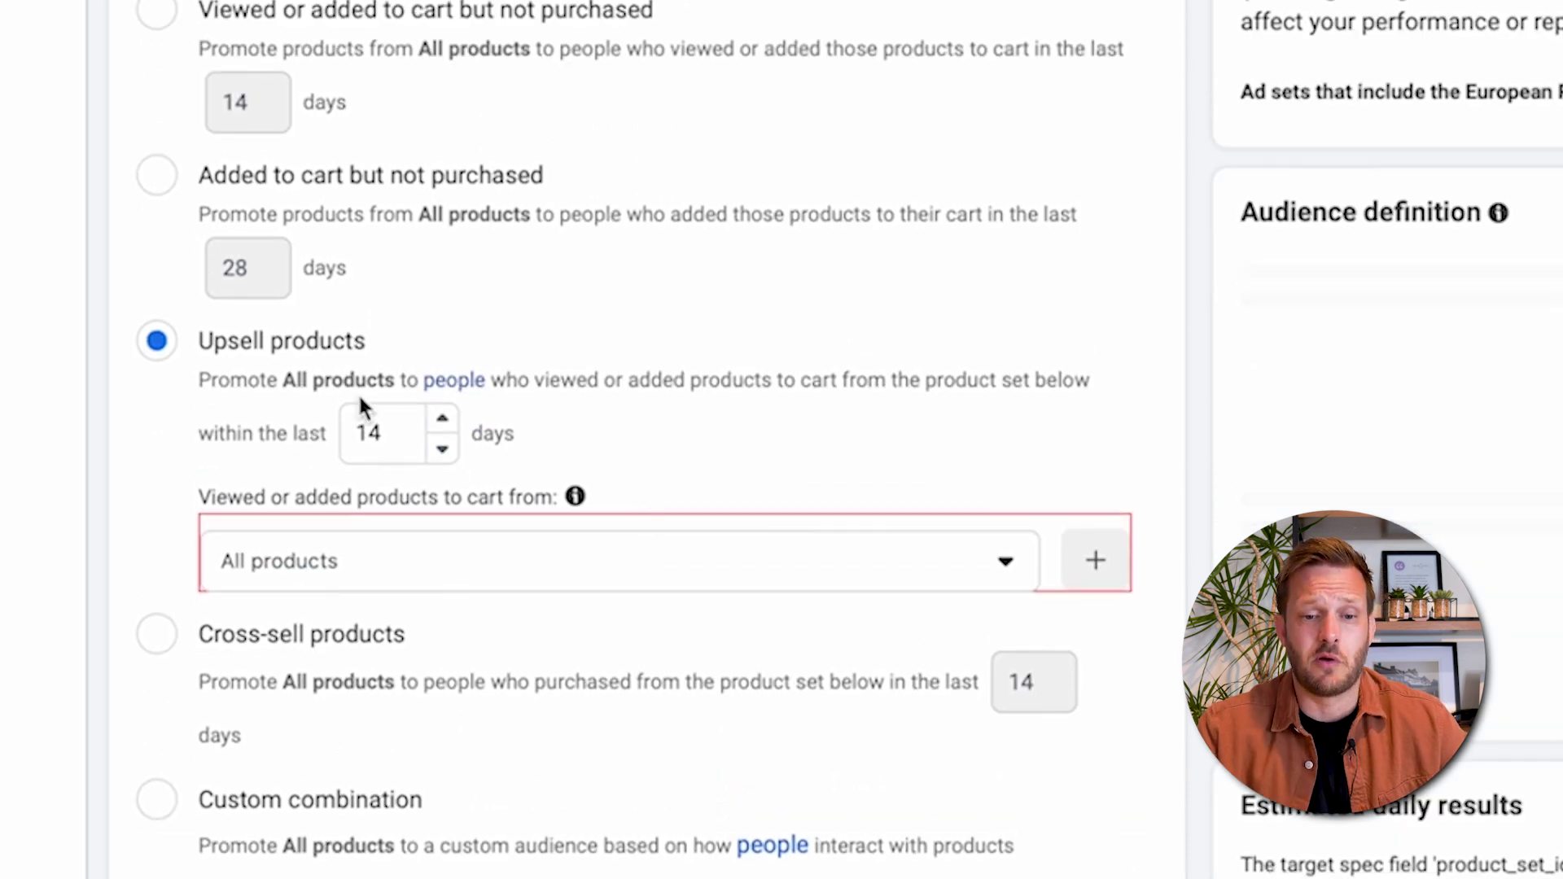
scroll(570, 455, "down", 2)
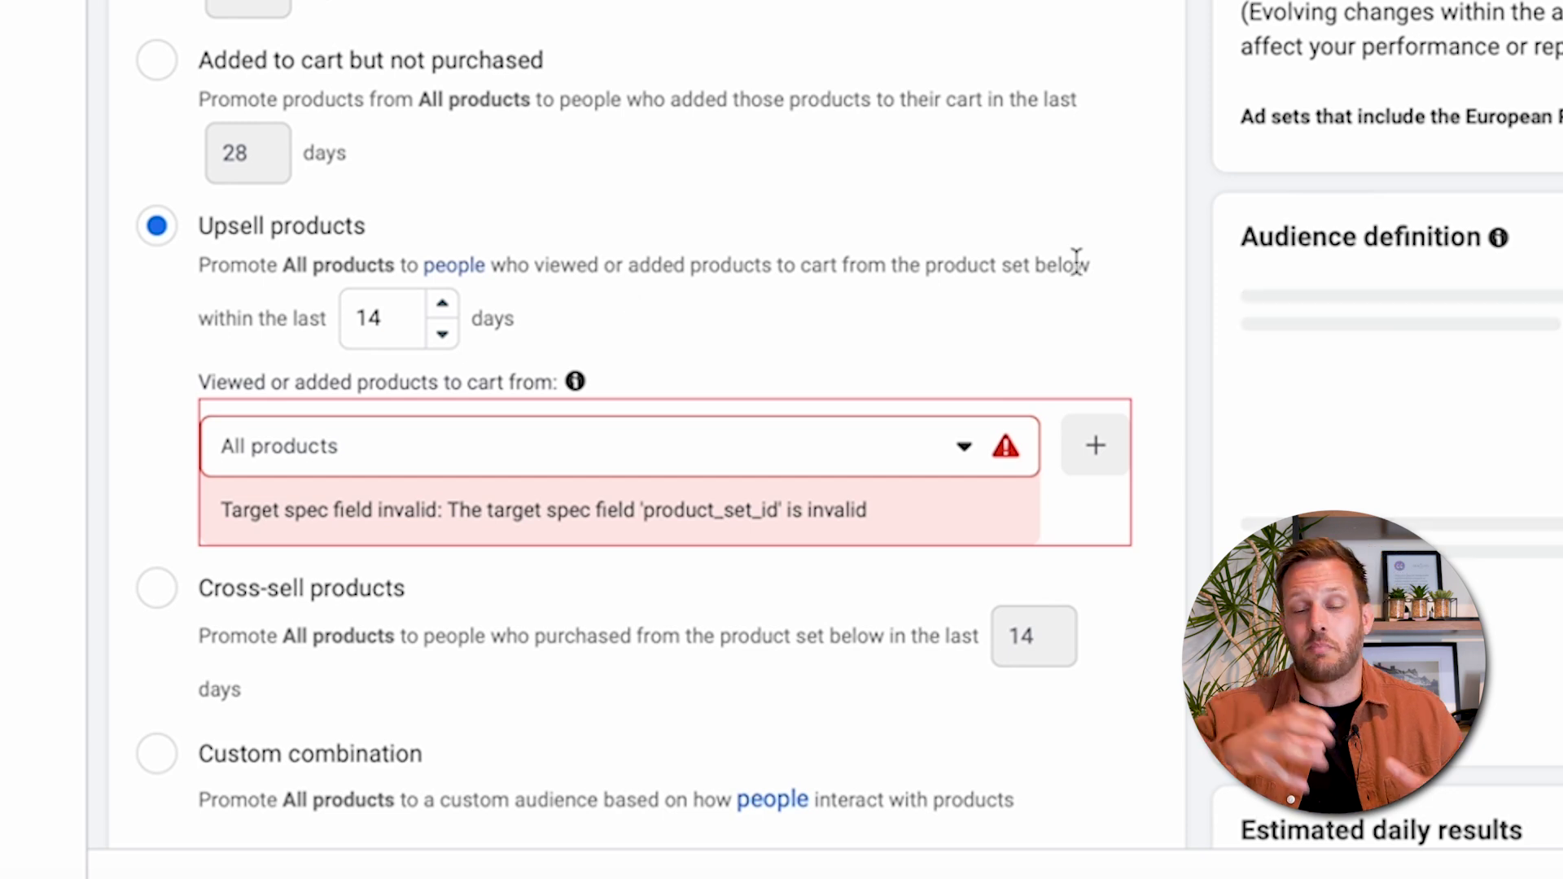
scroll(160, 363, "down", 3)
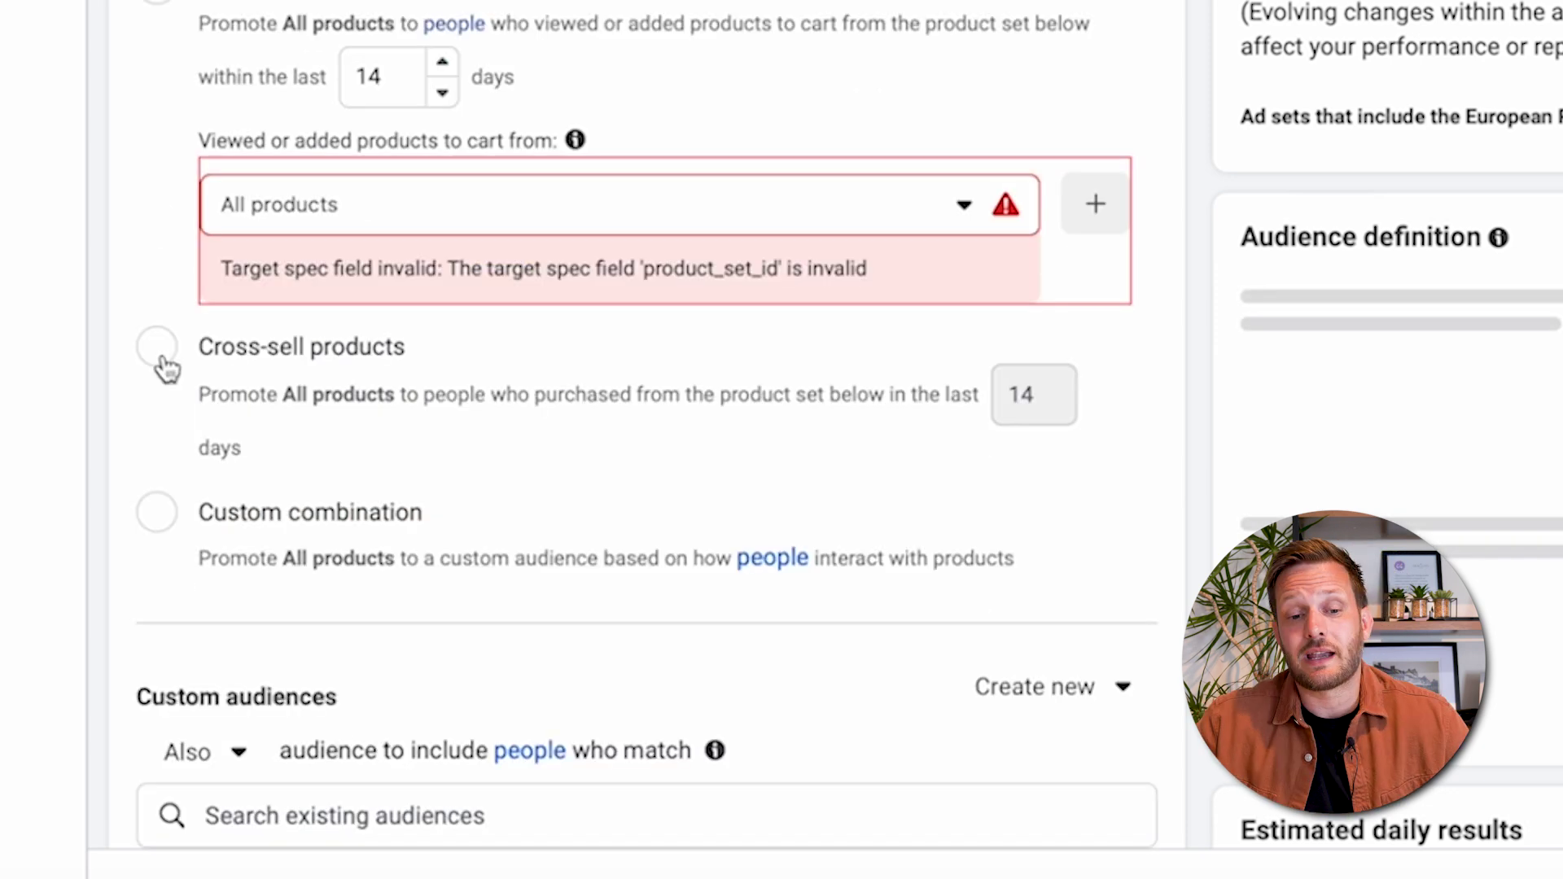
Select Cross-sell products and review its product set and interaction fields
left_click(159, 352)
scroll(596, 256, "down", 1)
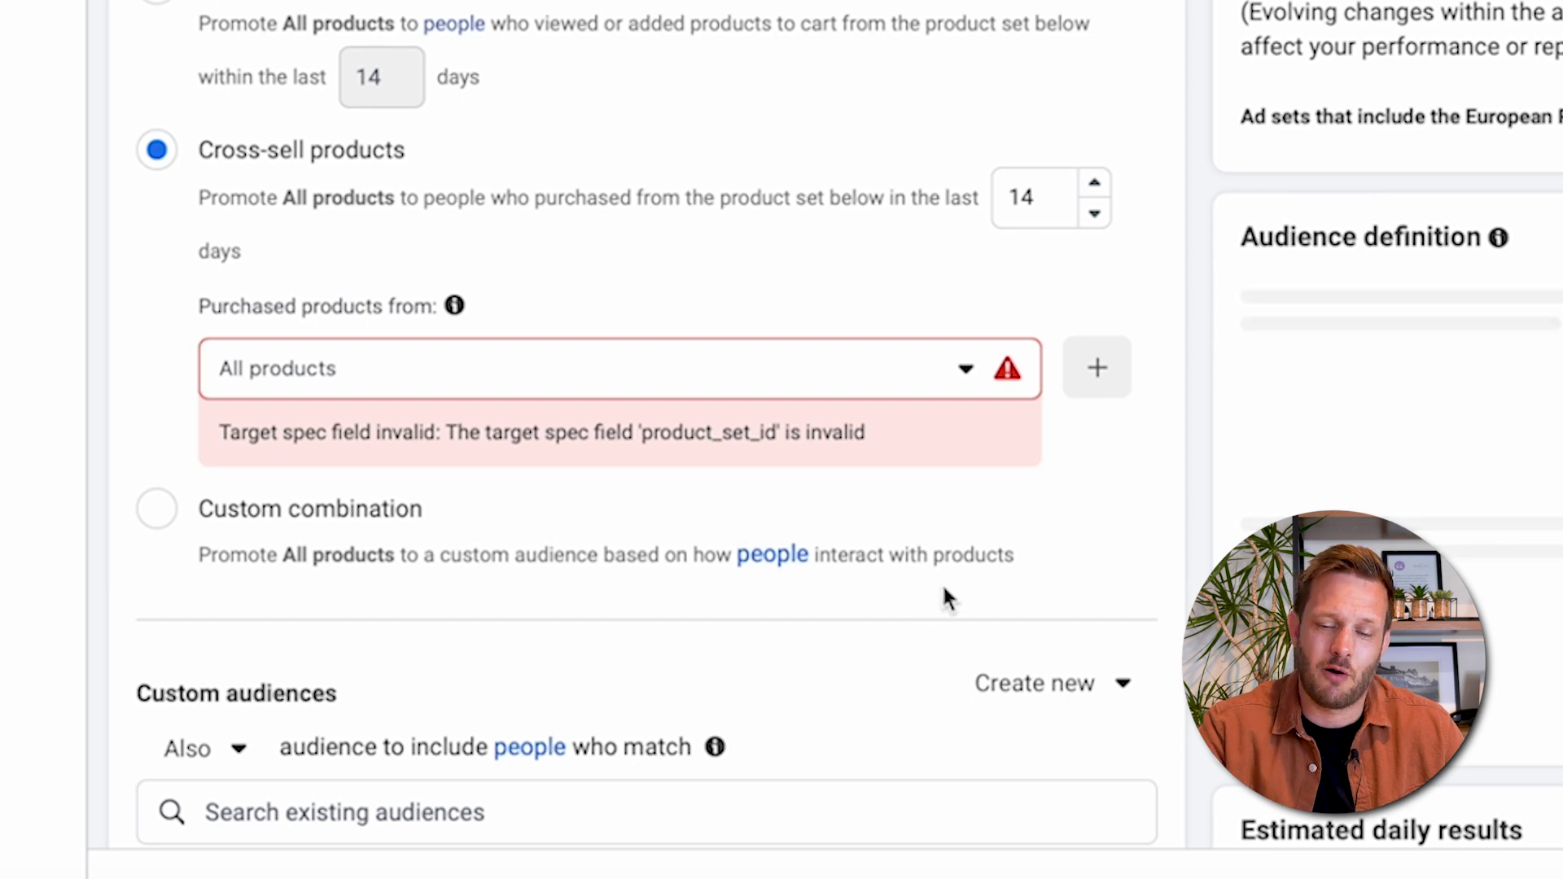
scroll(1141, 548, "down", 5)
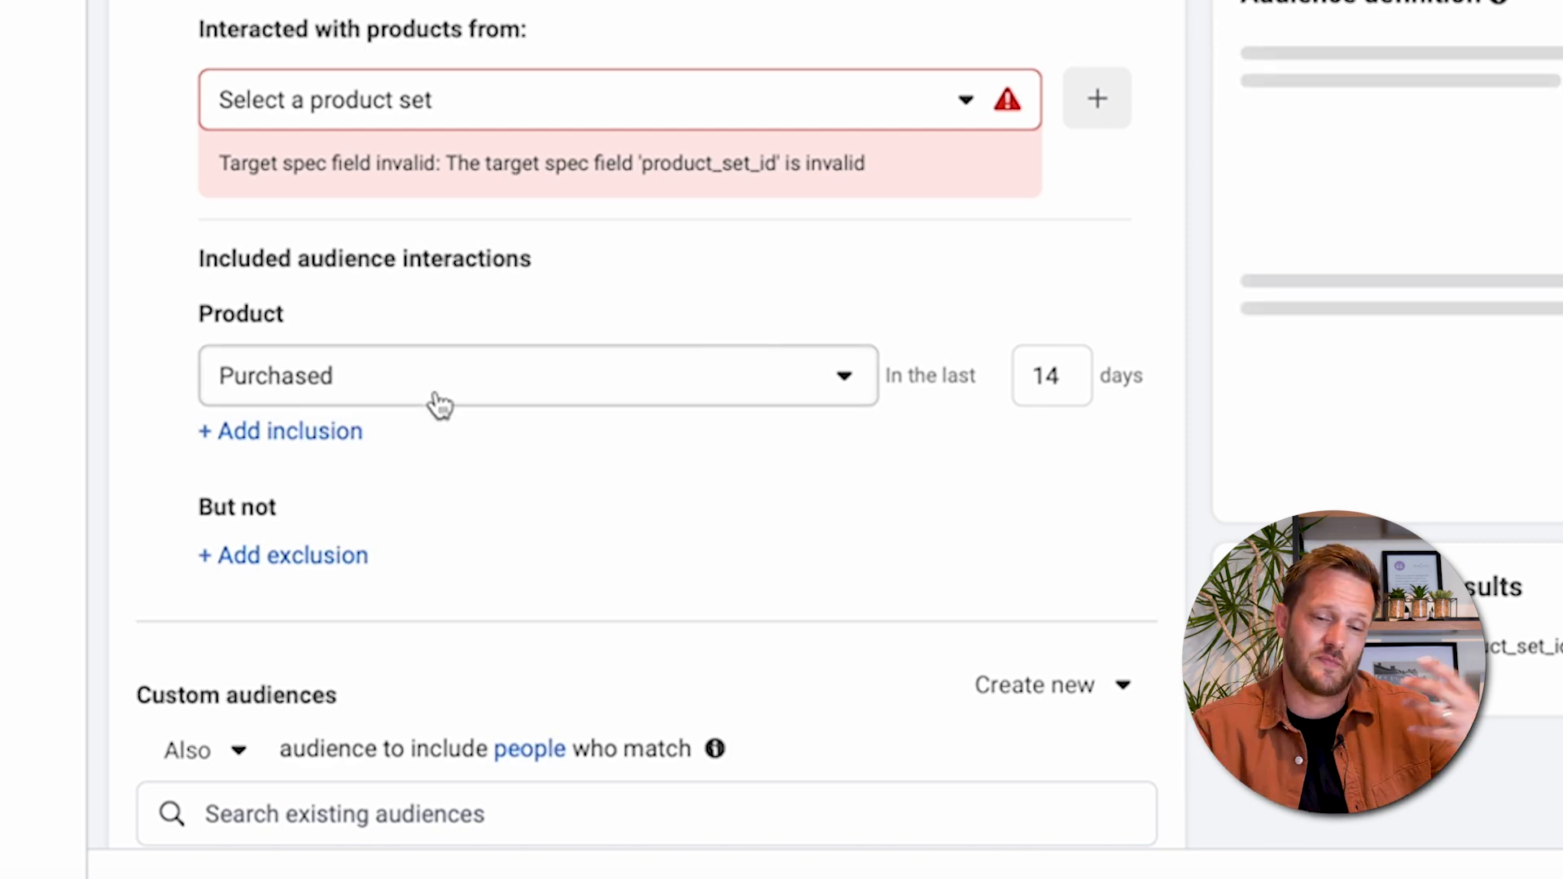
left_click(543, 402)
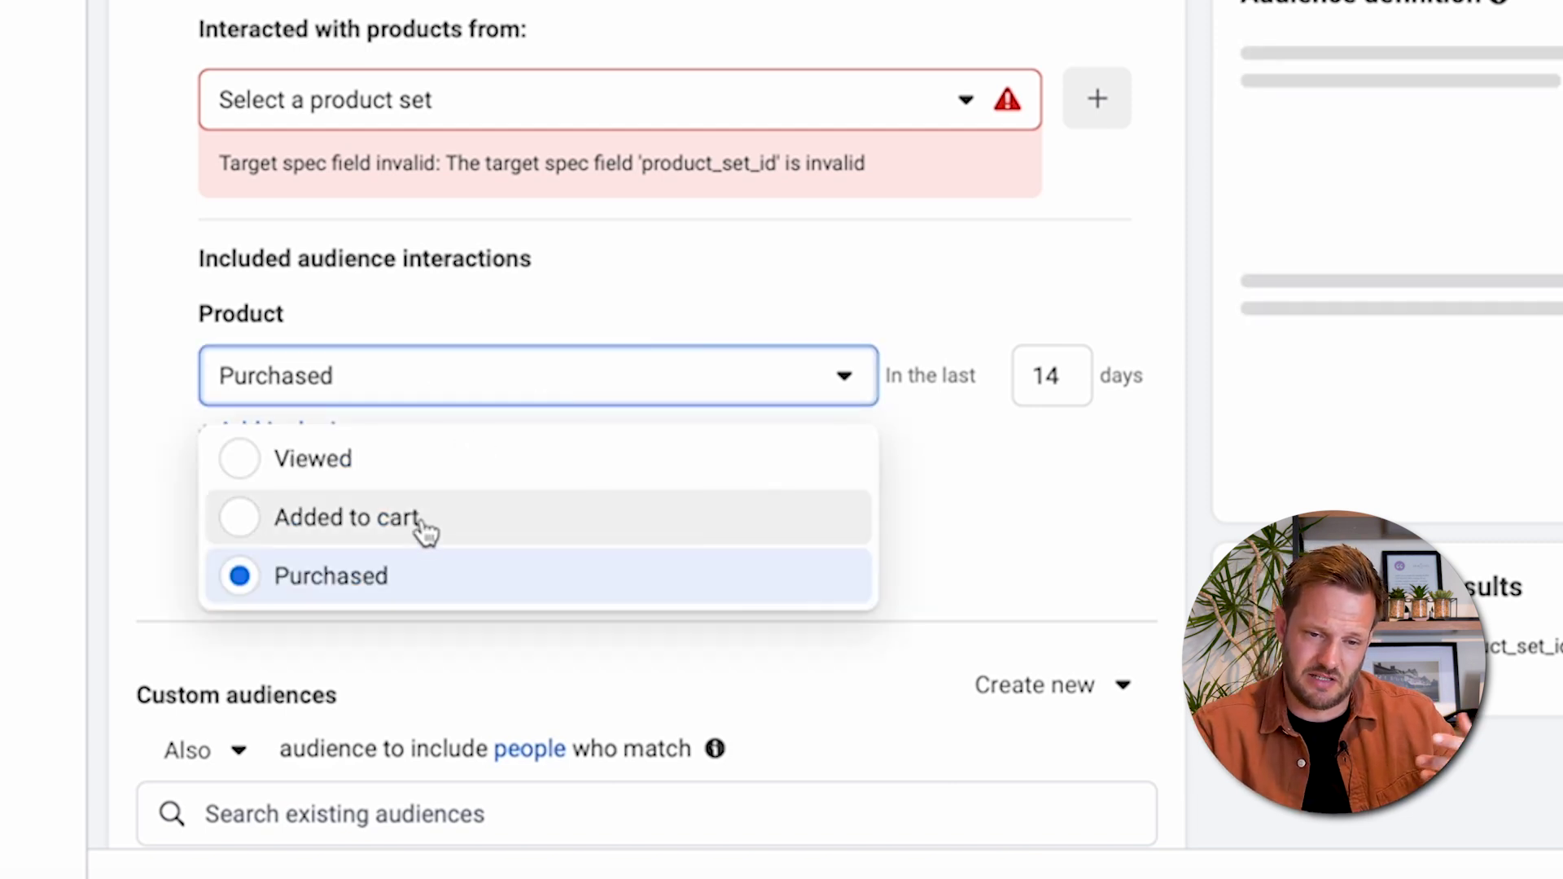
scroll(418, 541, "up", 2)
scroll(420, 537, "down", 3)
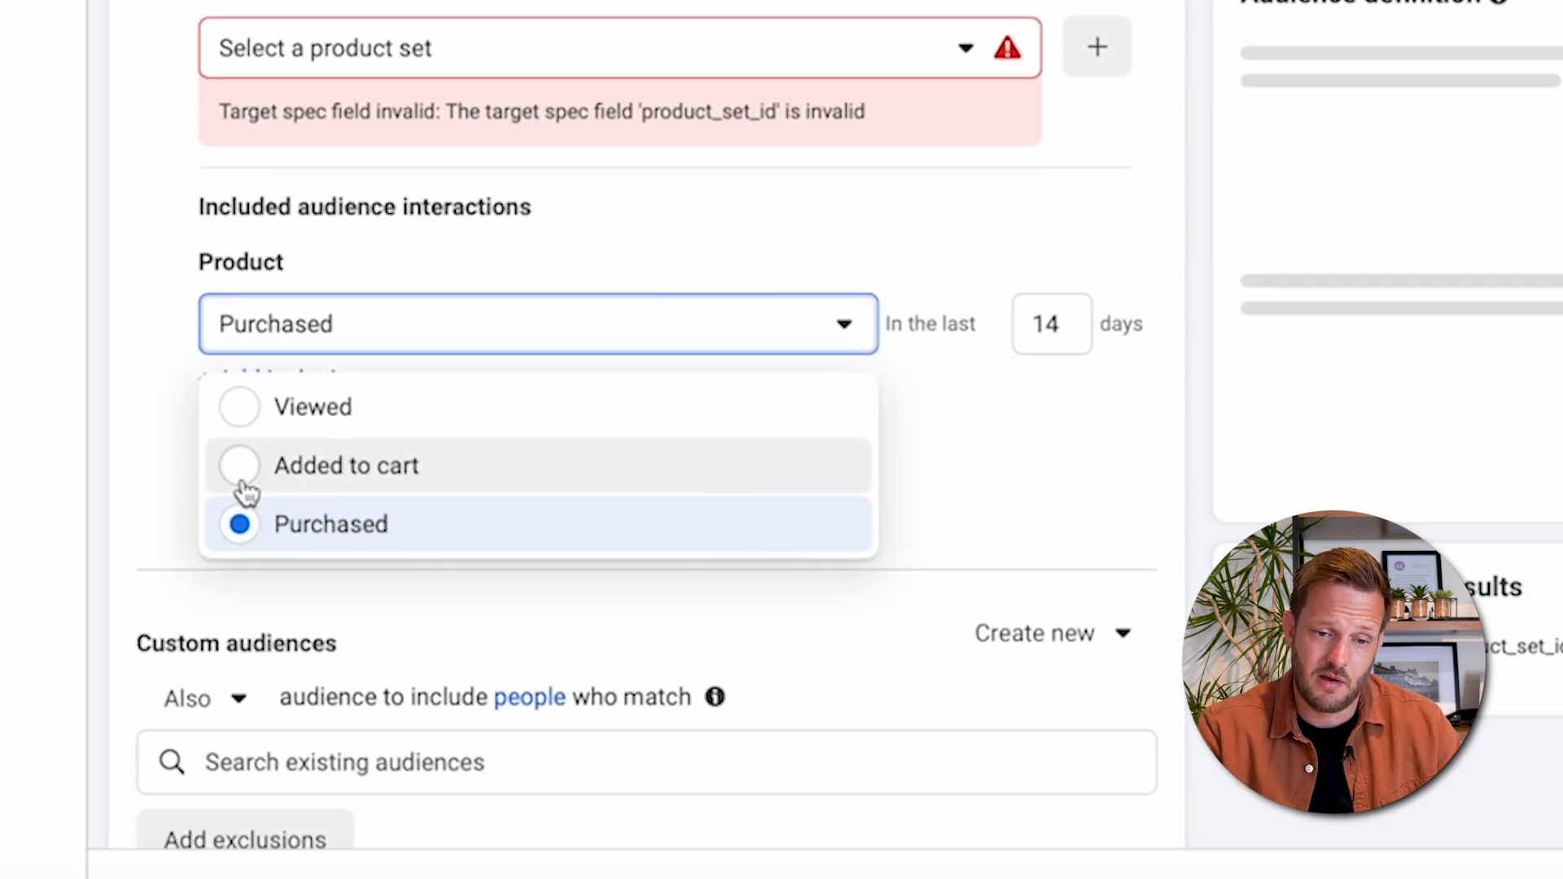
left_click(166, 399)
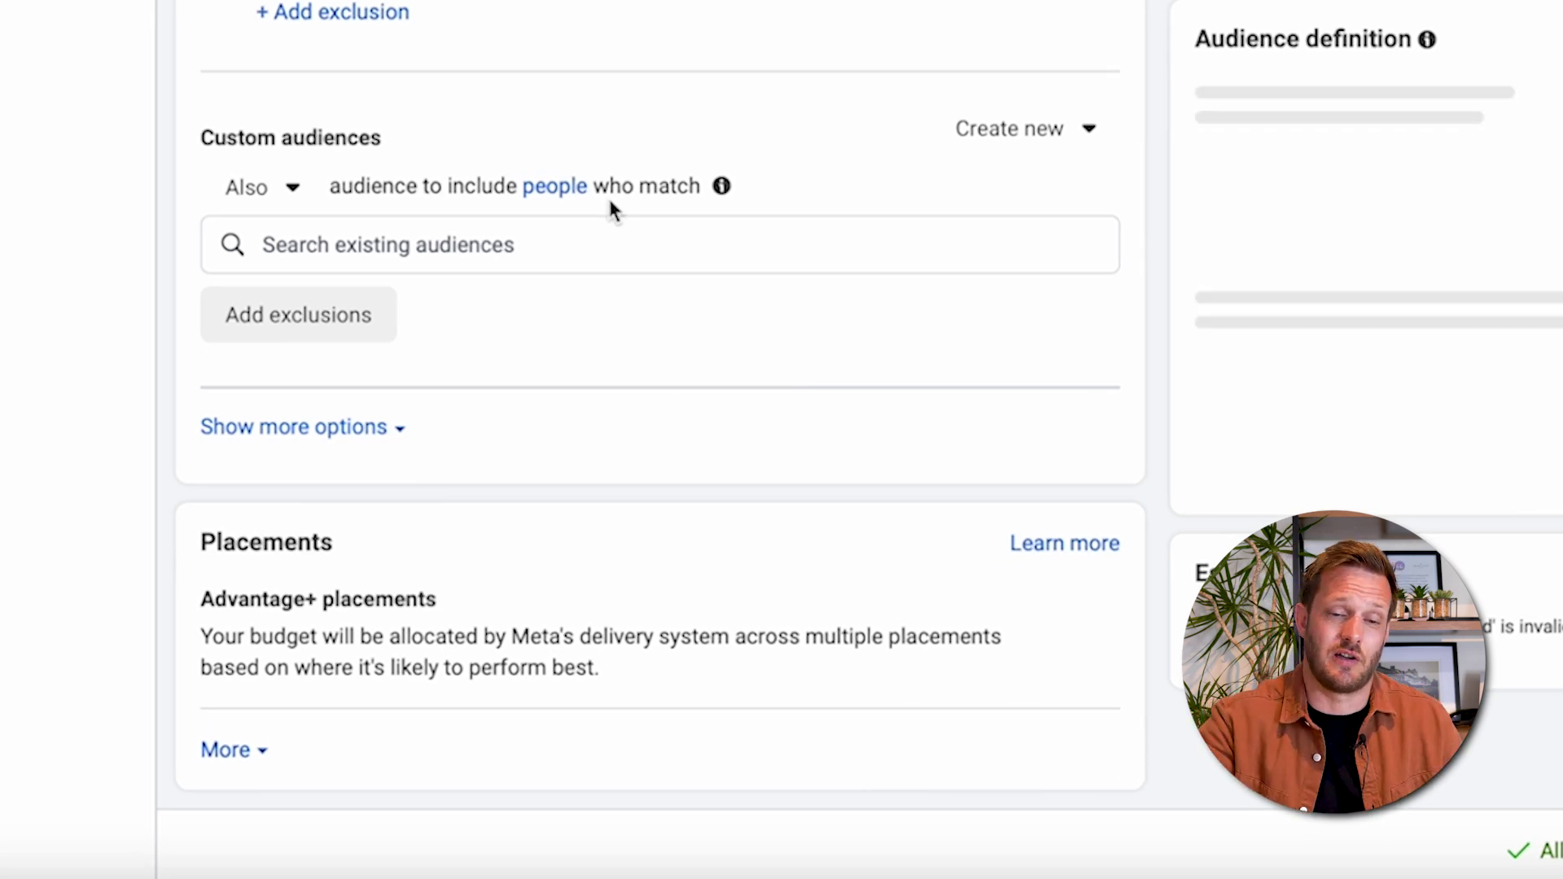
Keep the Also option and switch retargeting back to 'Viewed or added to cart but not purchased'
left_click(294, 192)
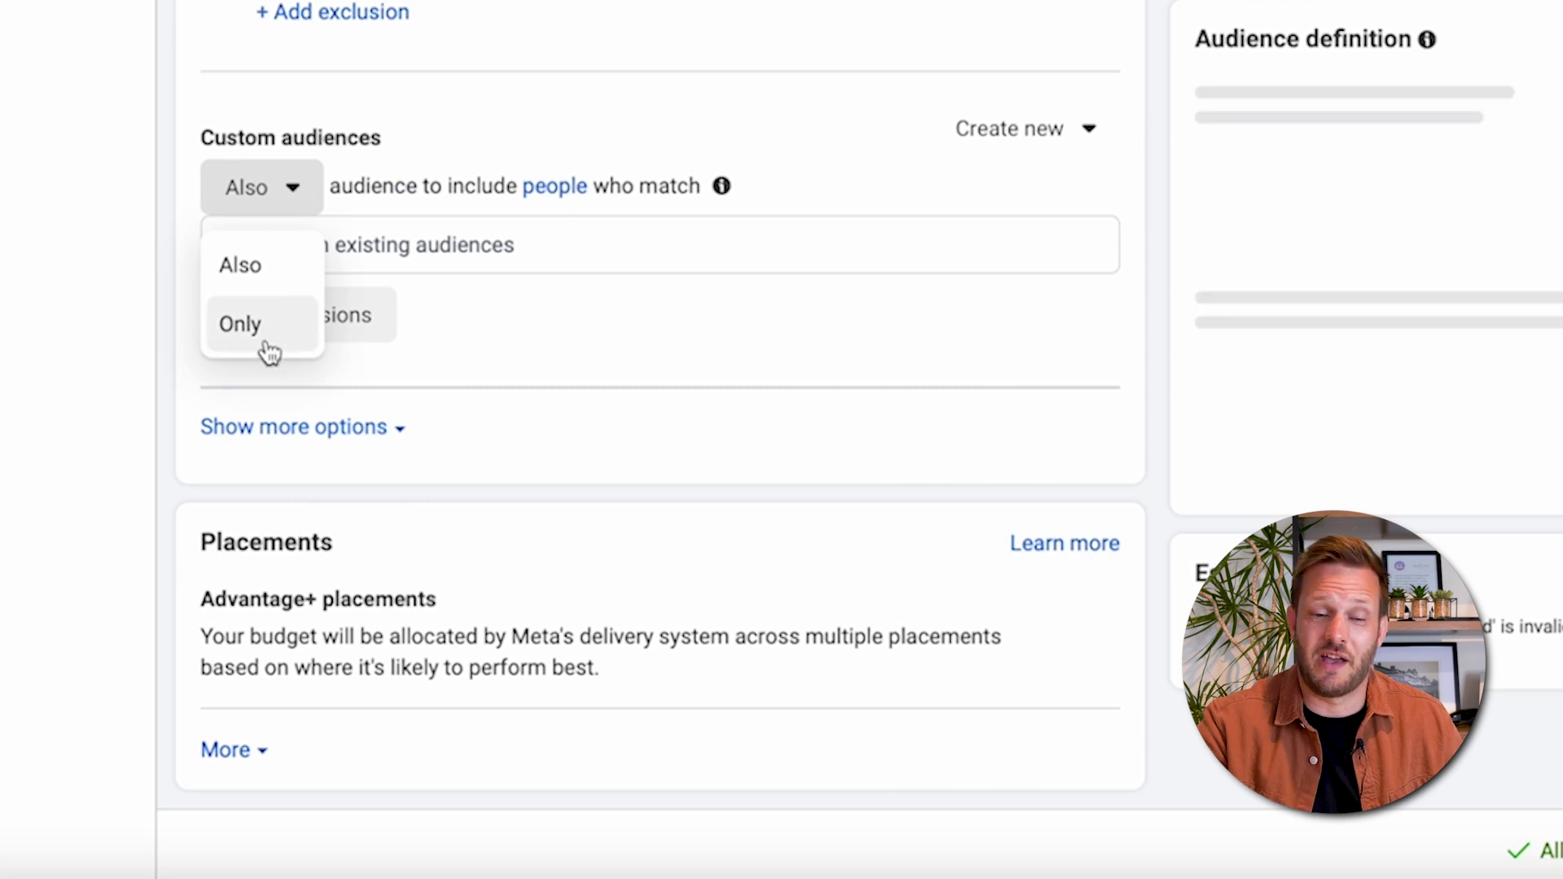
left_click(642, 133)
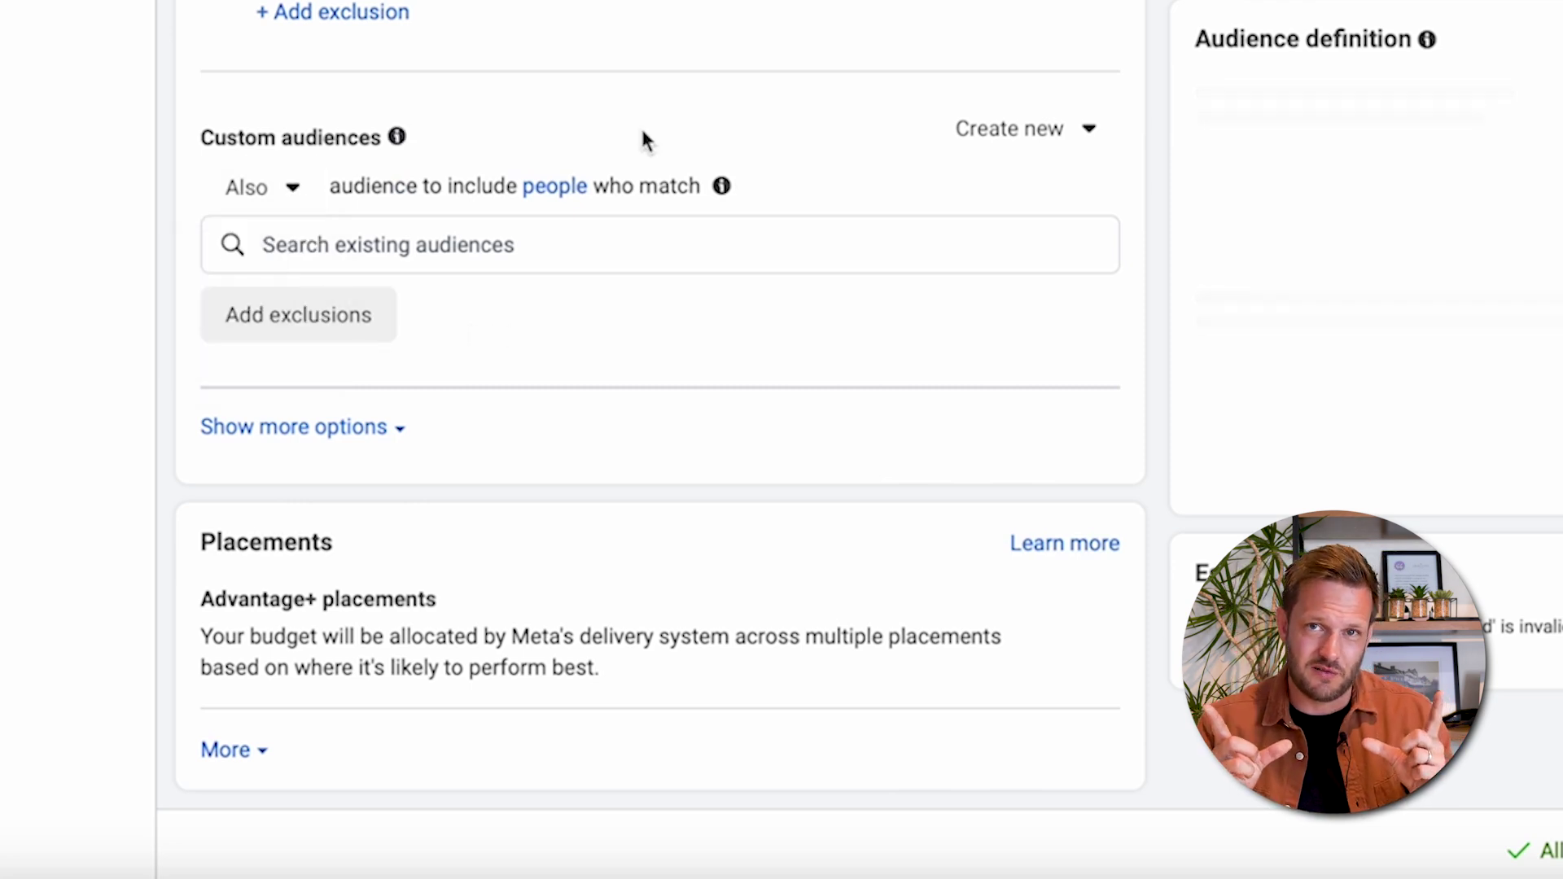
scroll(642, 140, "up", 4)
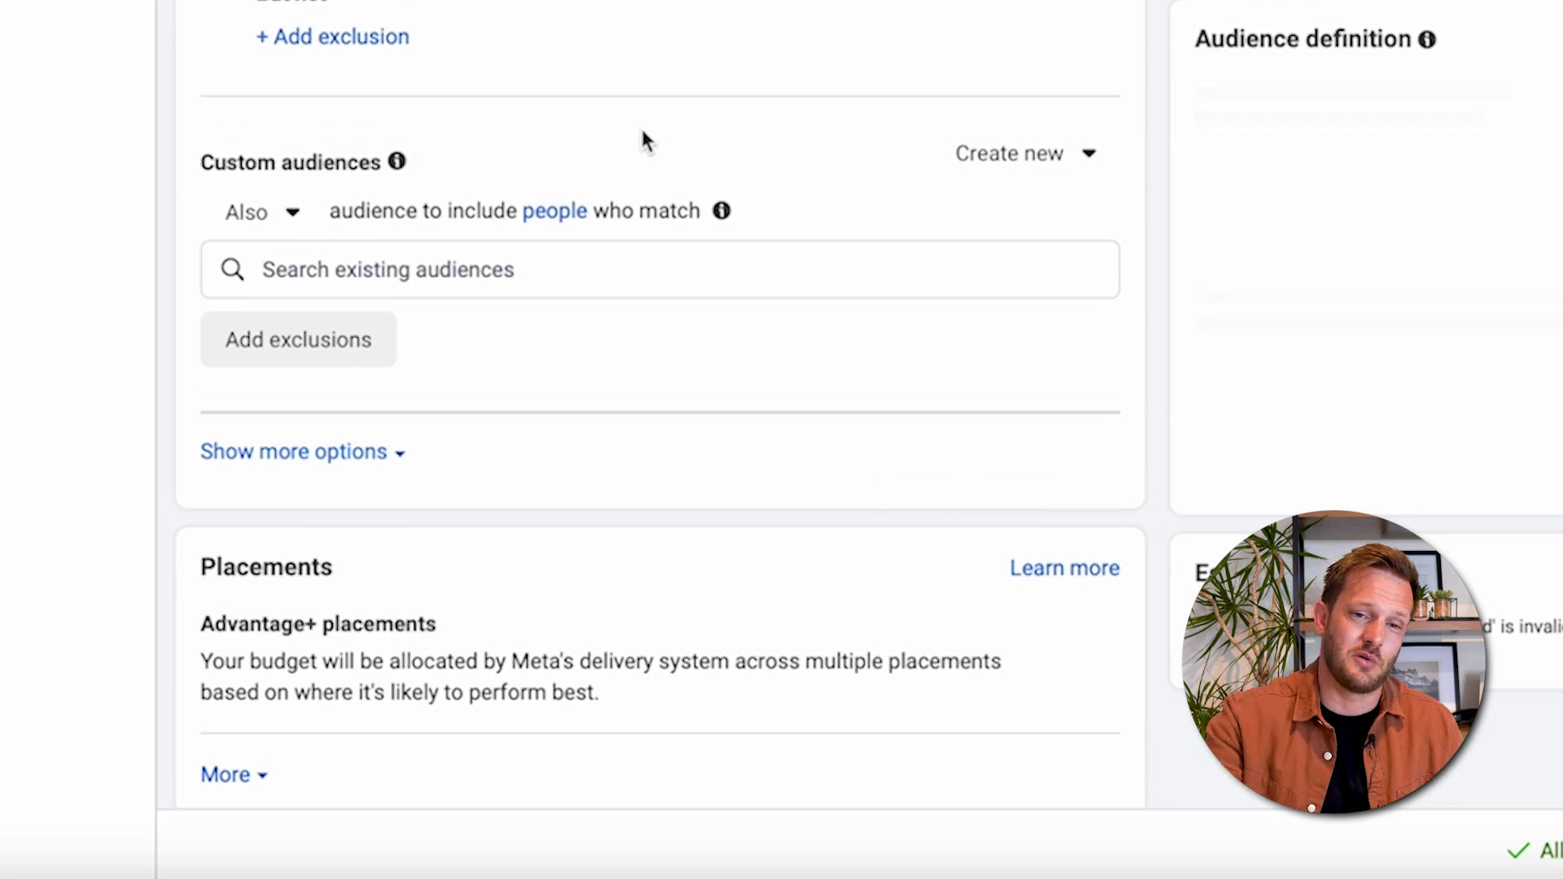
scroll(643, 139, "up", 4)
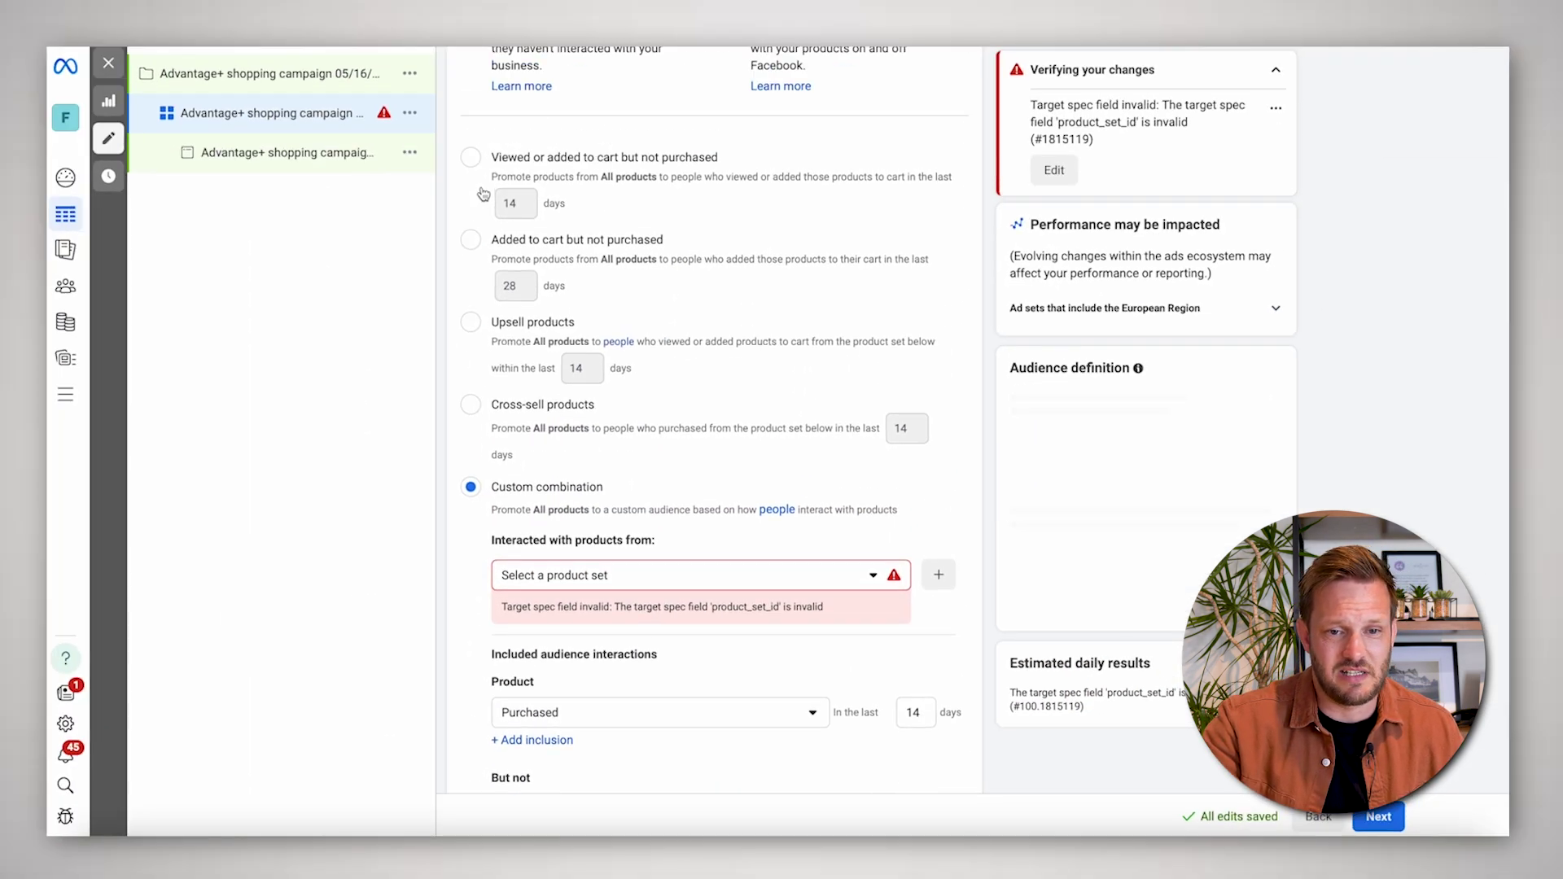
left_click(471, 157)
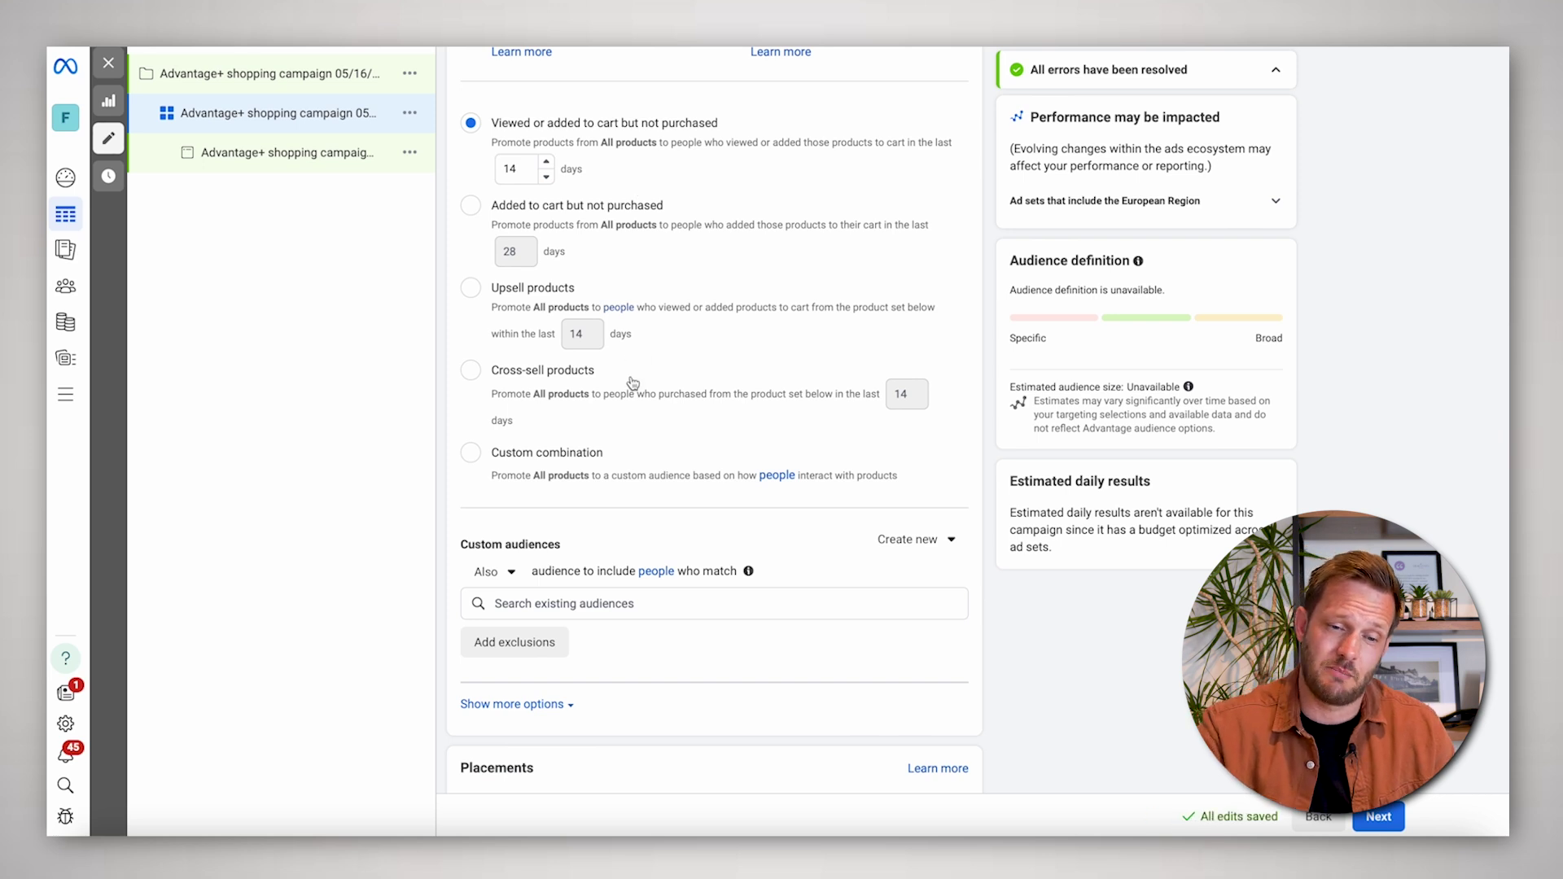
Browse the existing saved custom audiences and the Also/Only choices
scroll(633, 383, "down", 2)
left_click(583, 489)
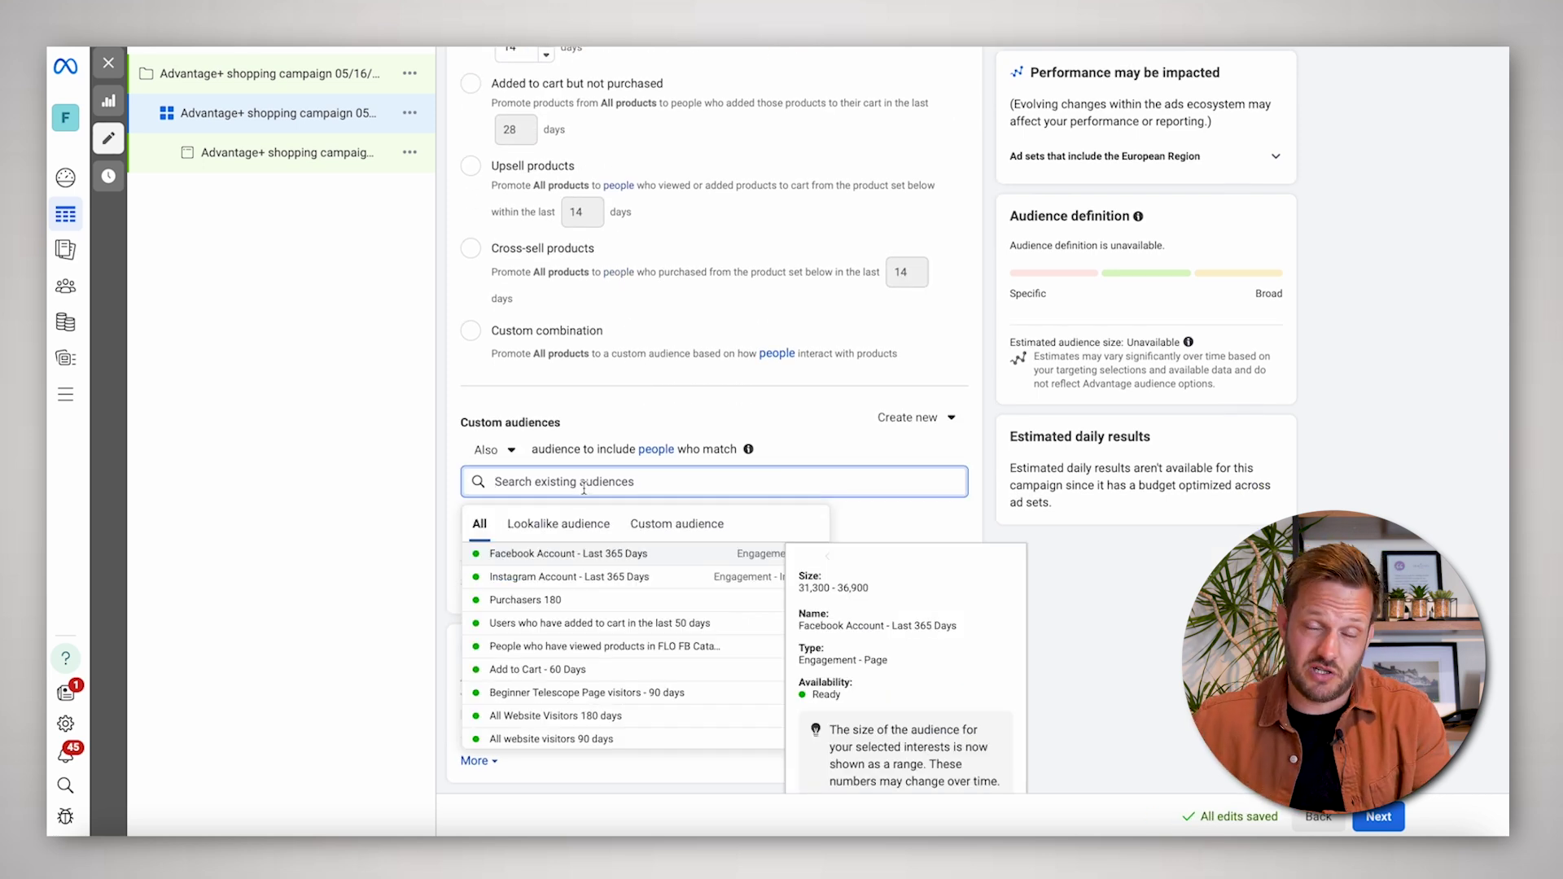
left_click(493, 449)
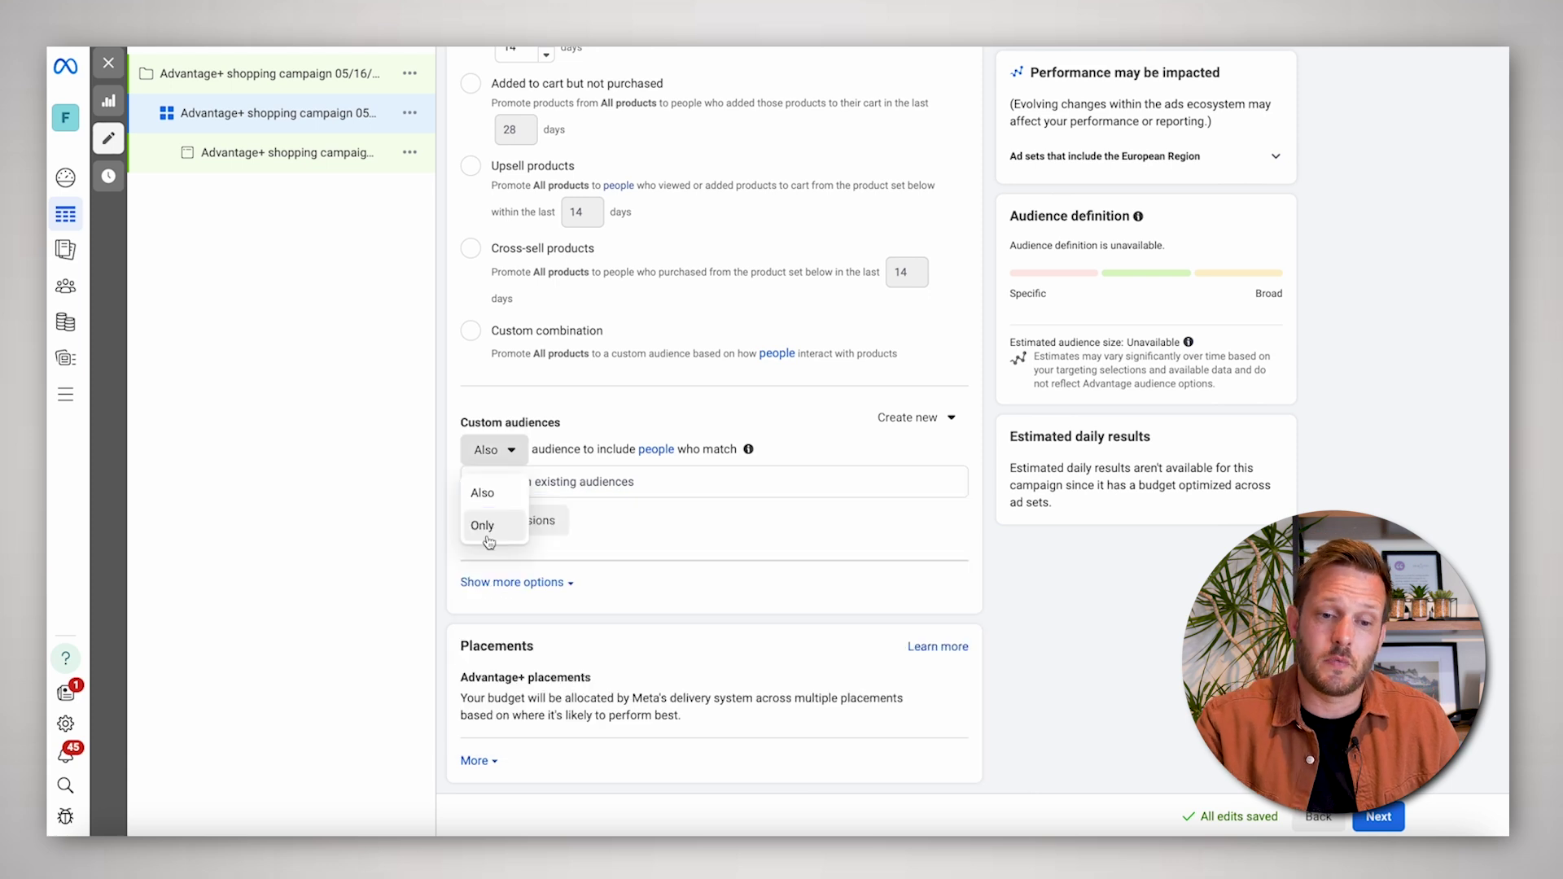